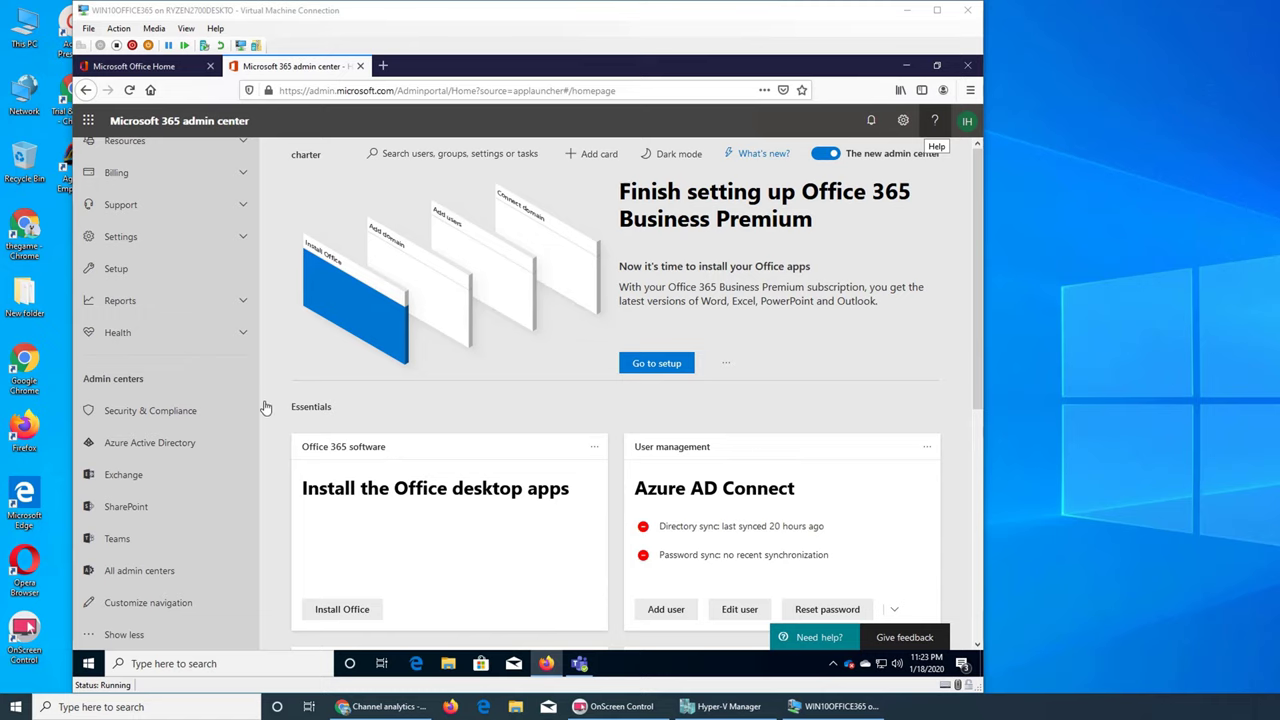
Switch from YouTube Studio and the channel home page back to the virtual machine's admin center.
click(383, 706)
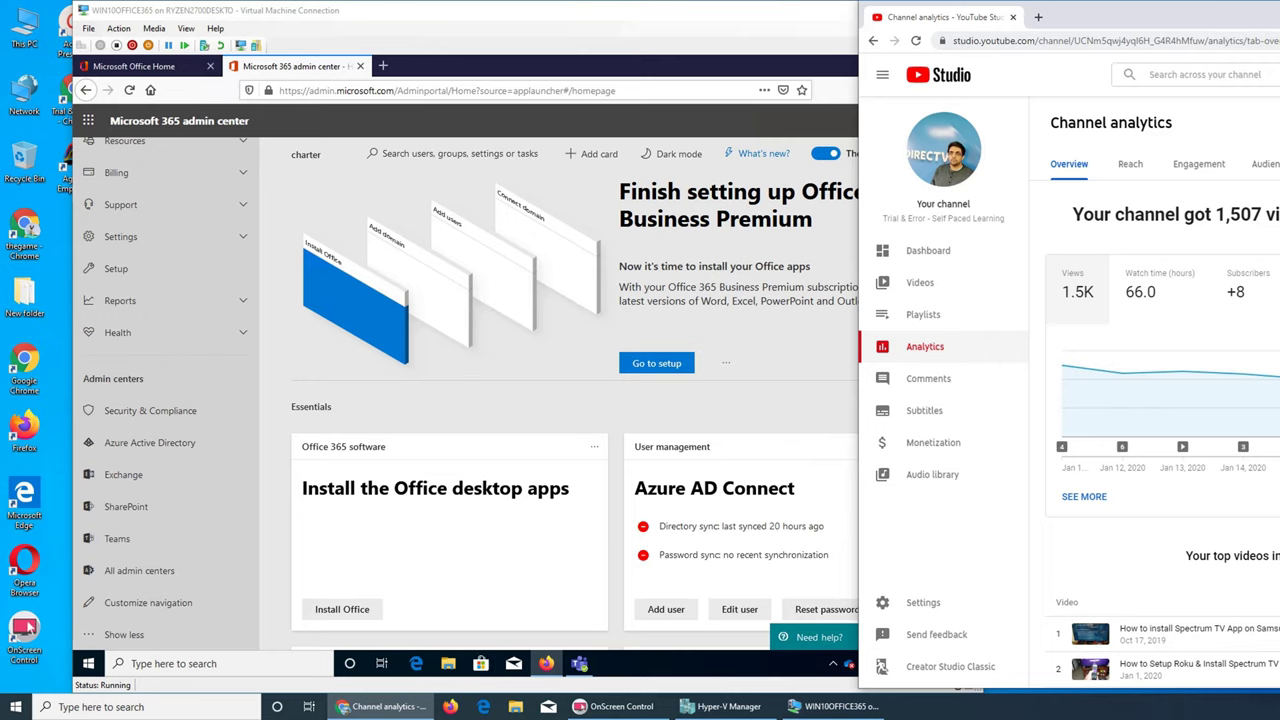
click(943, 150)
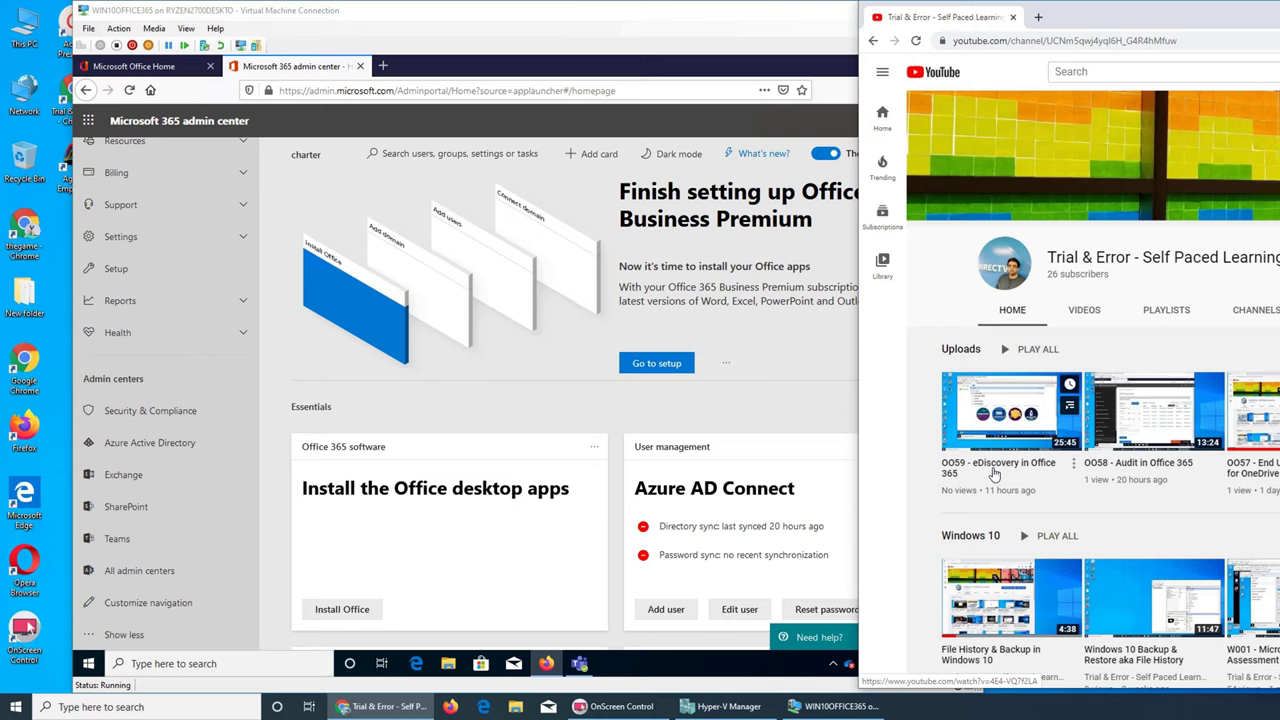
click(771, 402)
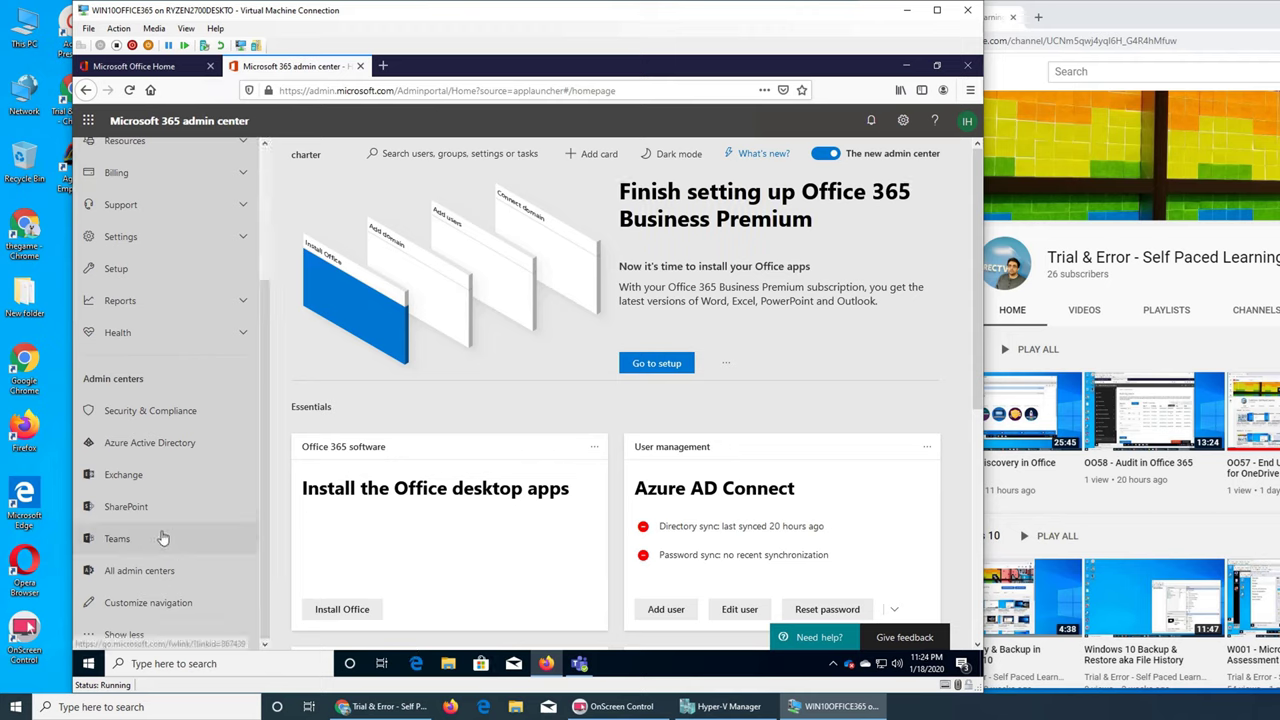
Go to the Security & Compliance eDiscovery case list and open the yammer case.
click(185, 413)
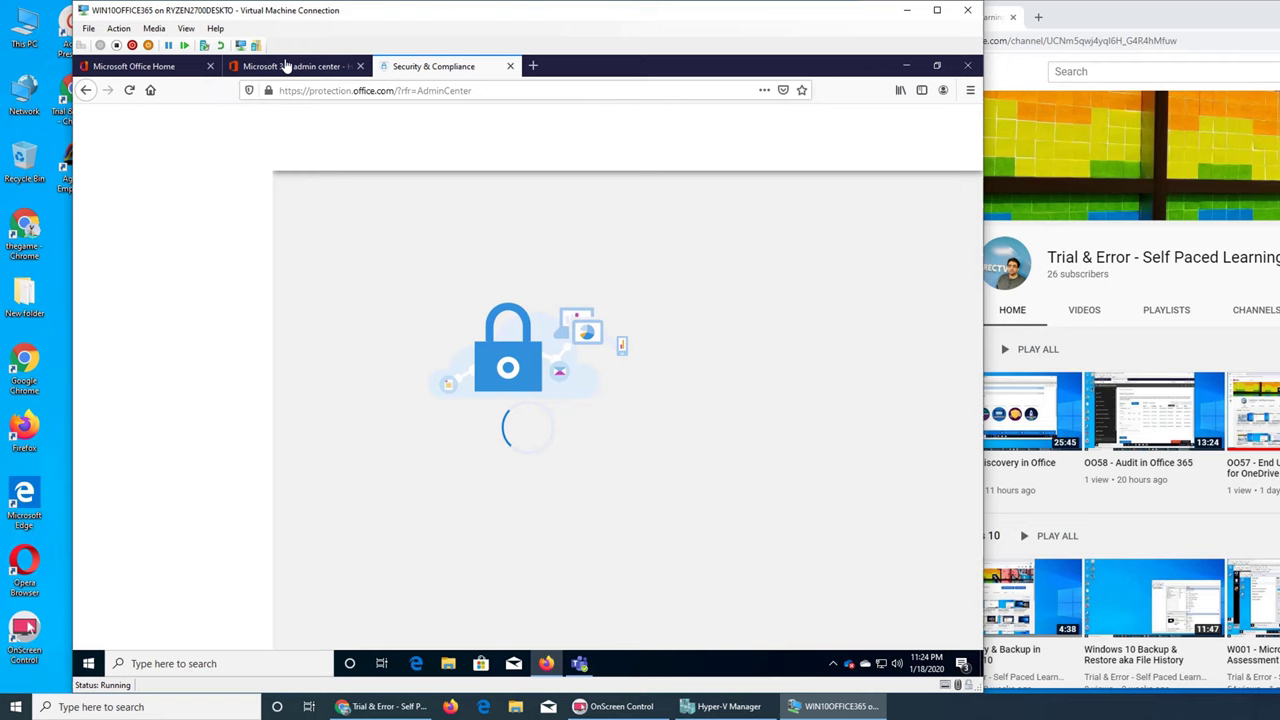
click(287, 66)
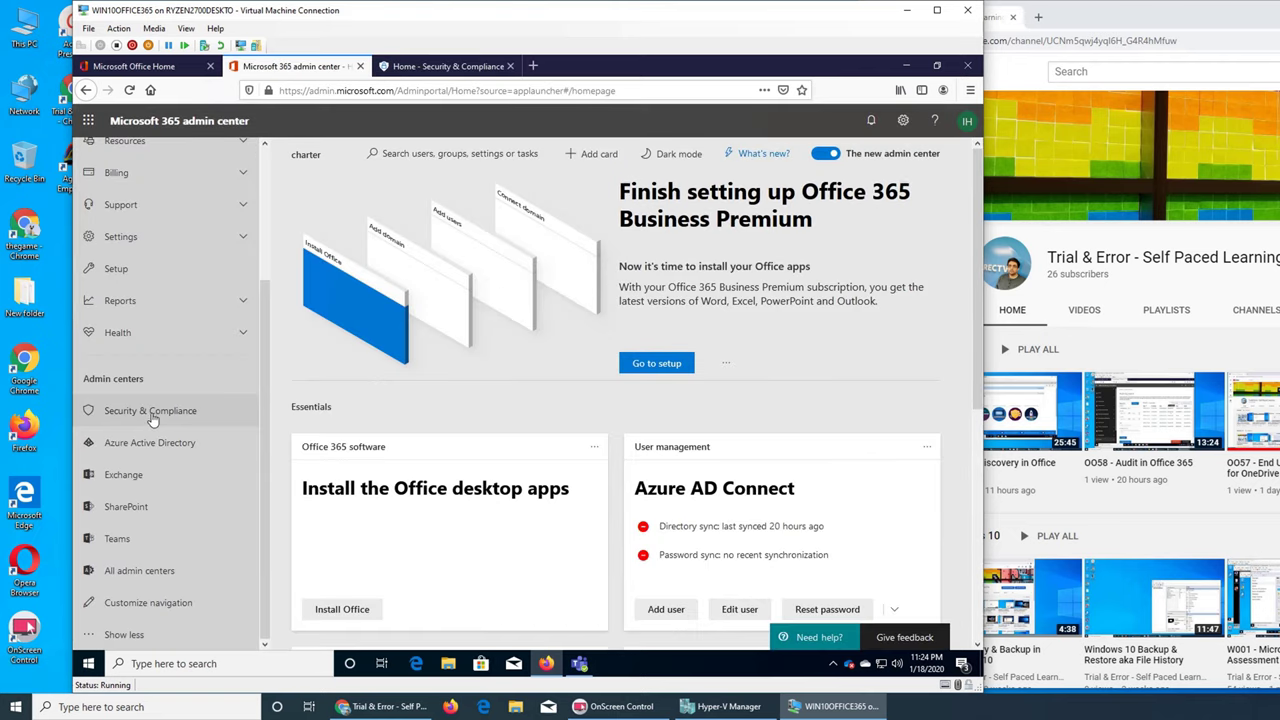
click(428, 70)
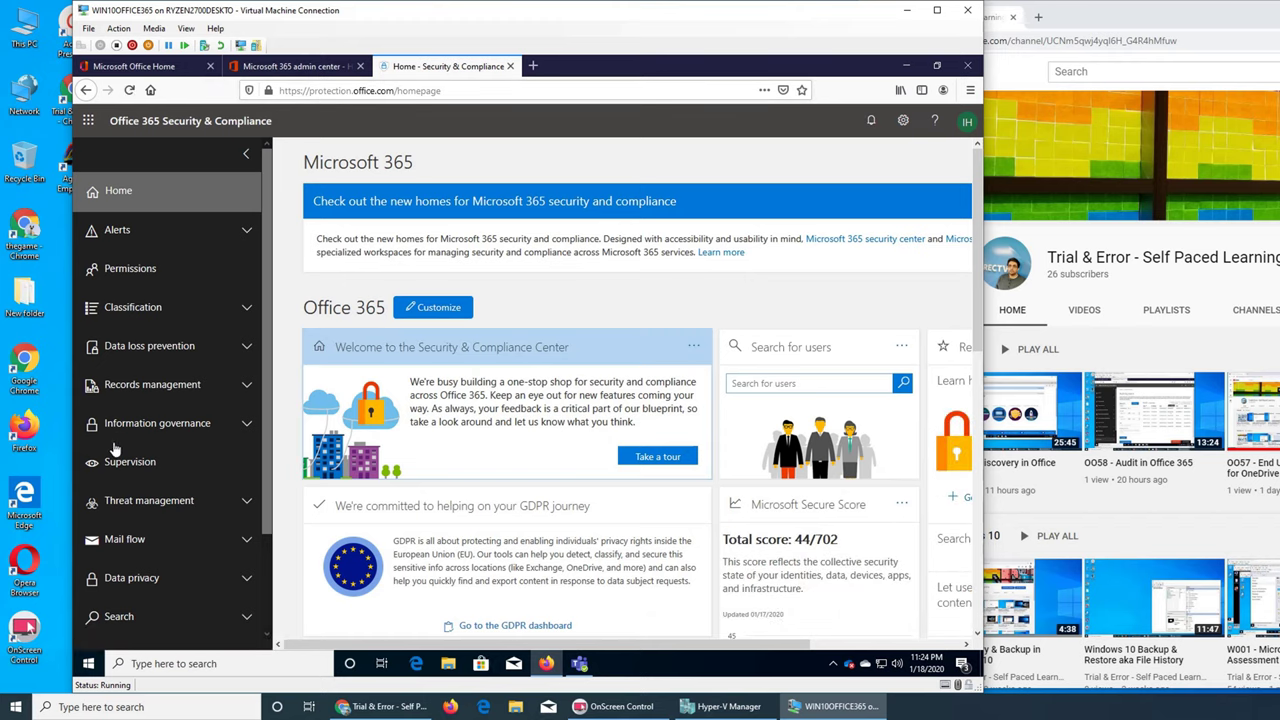
scroll(172, 548, down, 2)
click(150, 544)
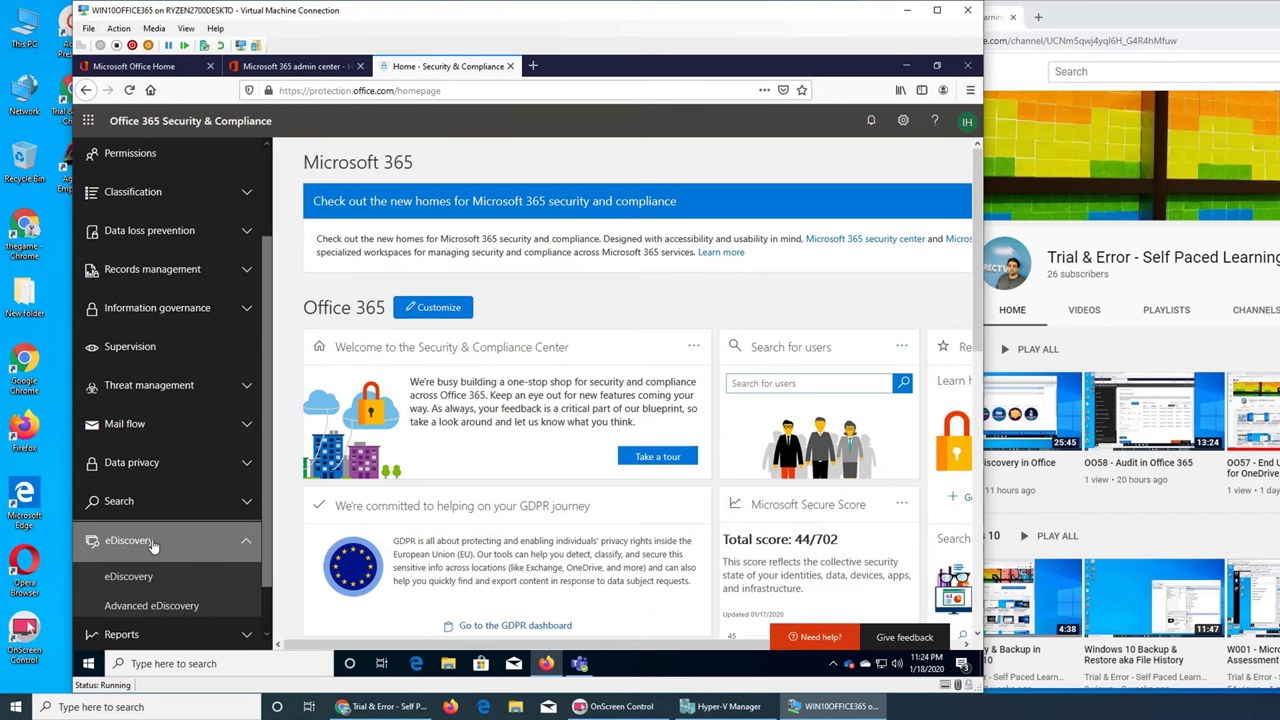
click(130, 577)
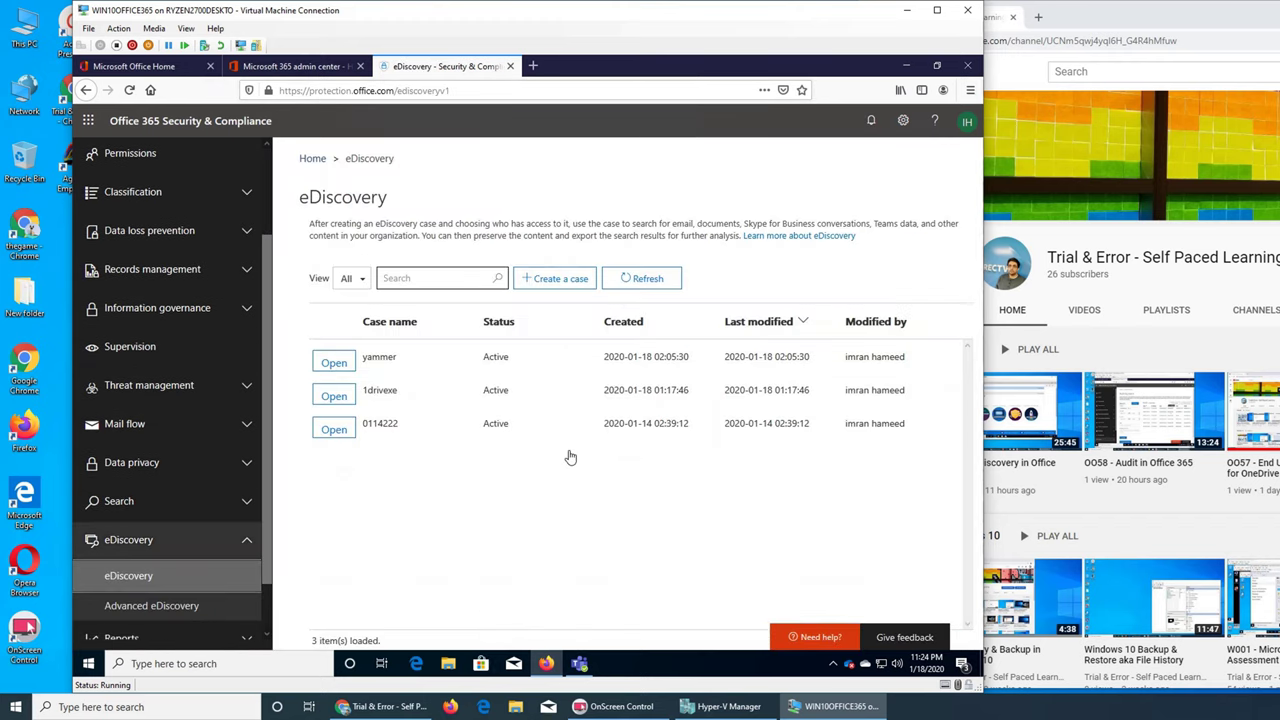
click(335, 362)
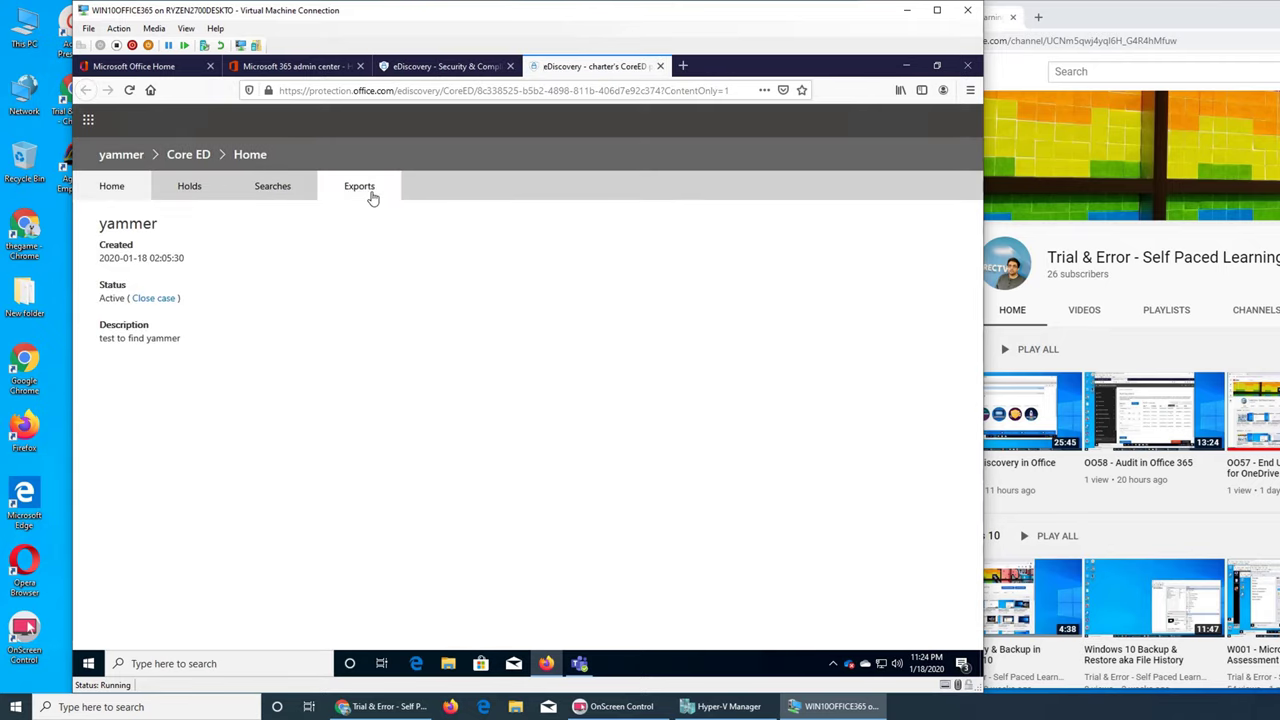
Open yammer1_Export from the Exports list and try Download results, cancelling Firefox's save dialog.
click(368, 192)
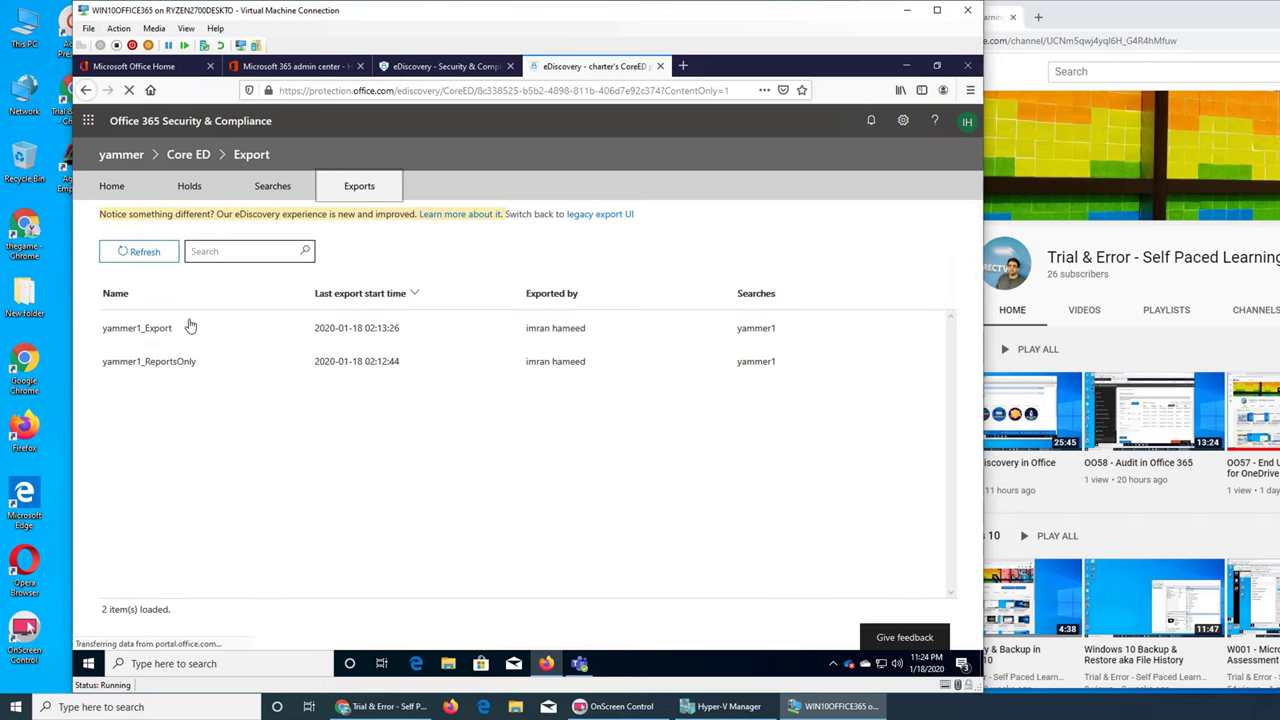
click(140, 336)
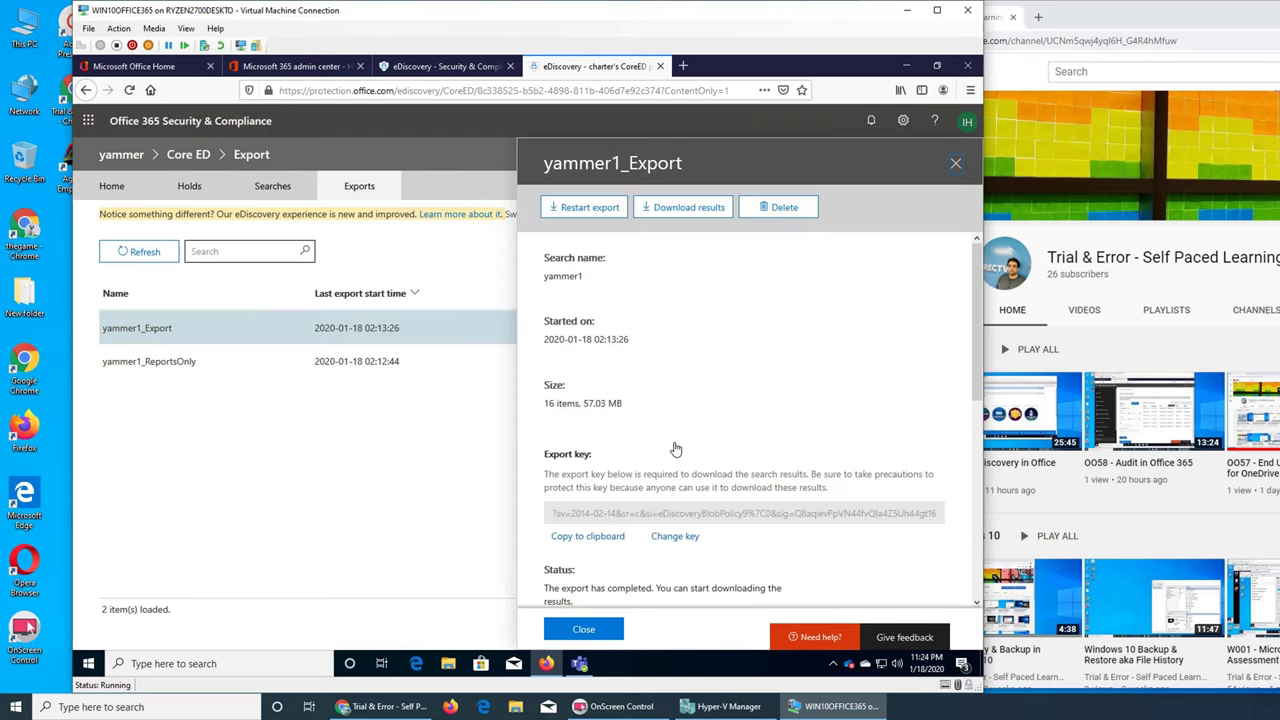
click(689, 209)
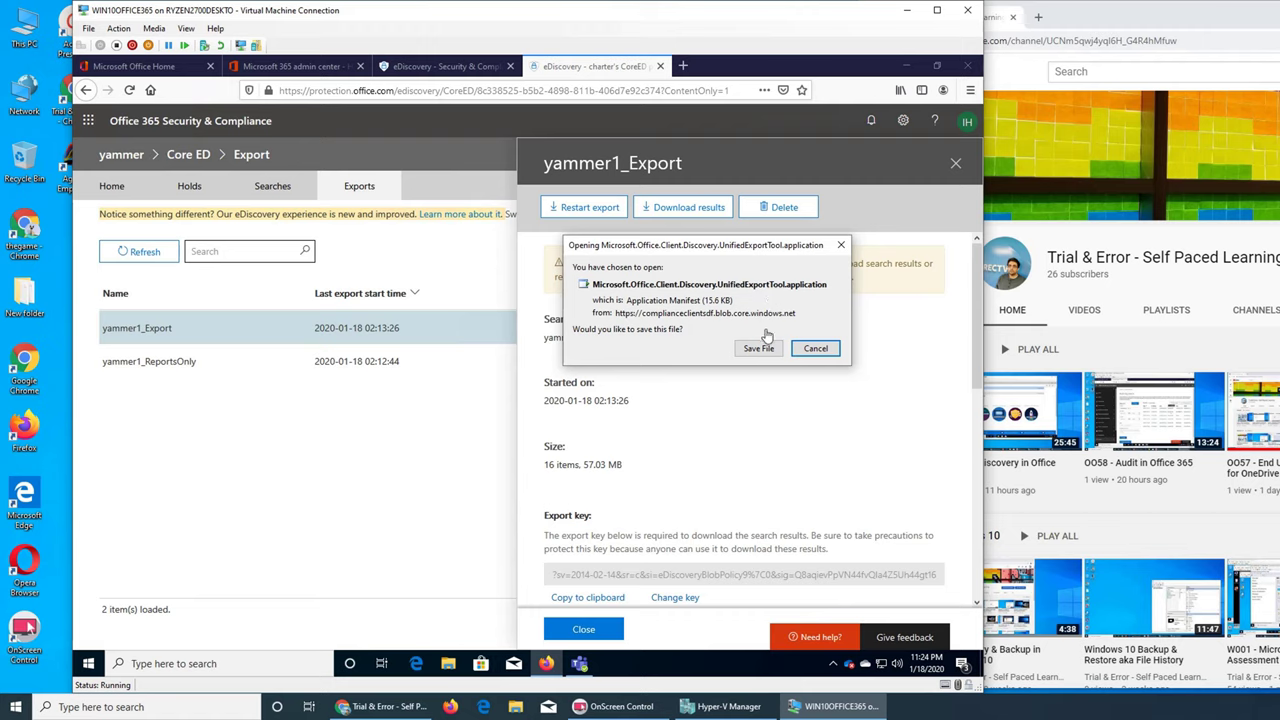
click(816, 350)
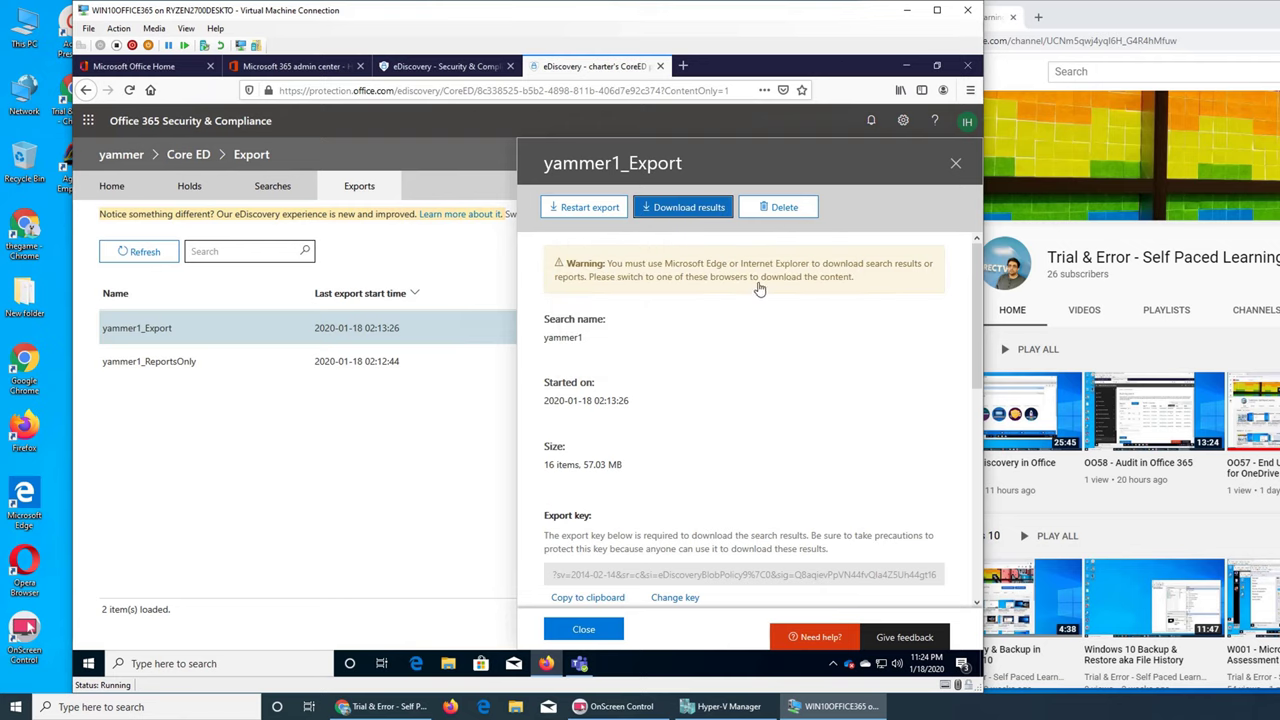
click(899, 91)
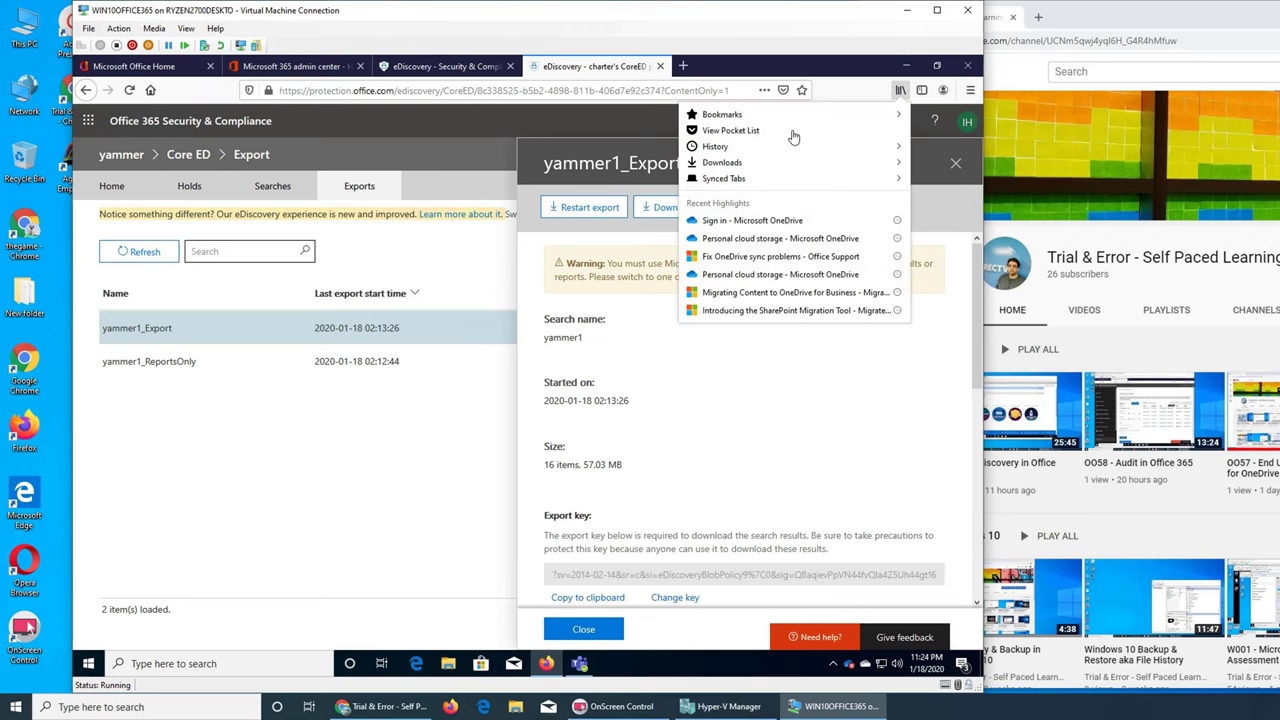
click(736, 163)
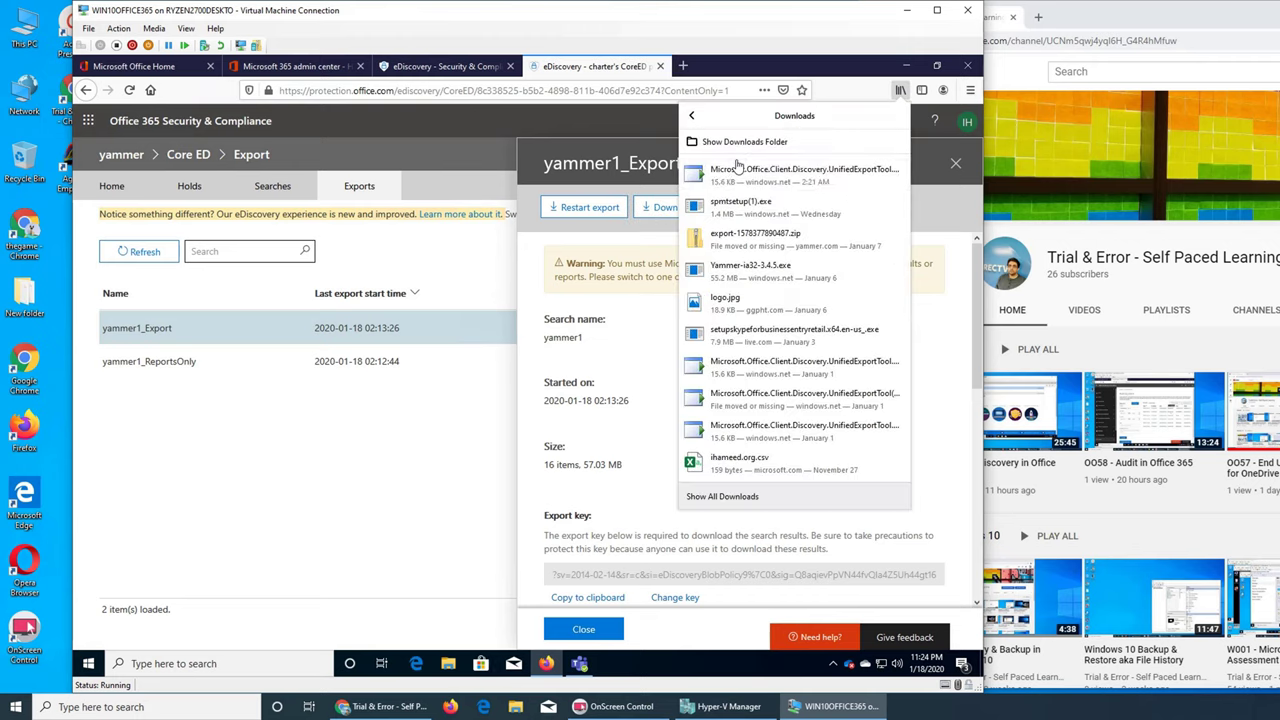
click(798, 178)
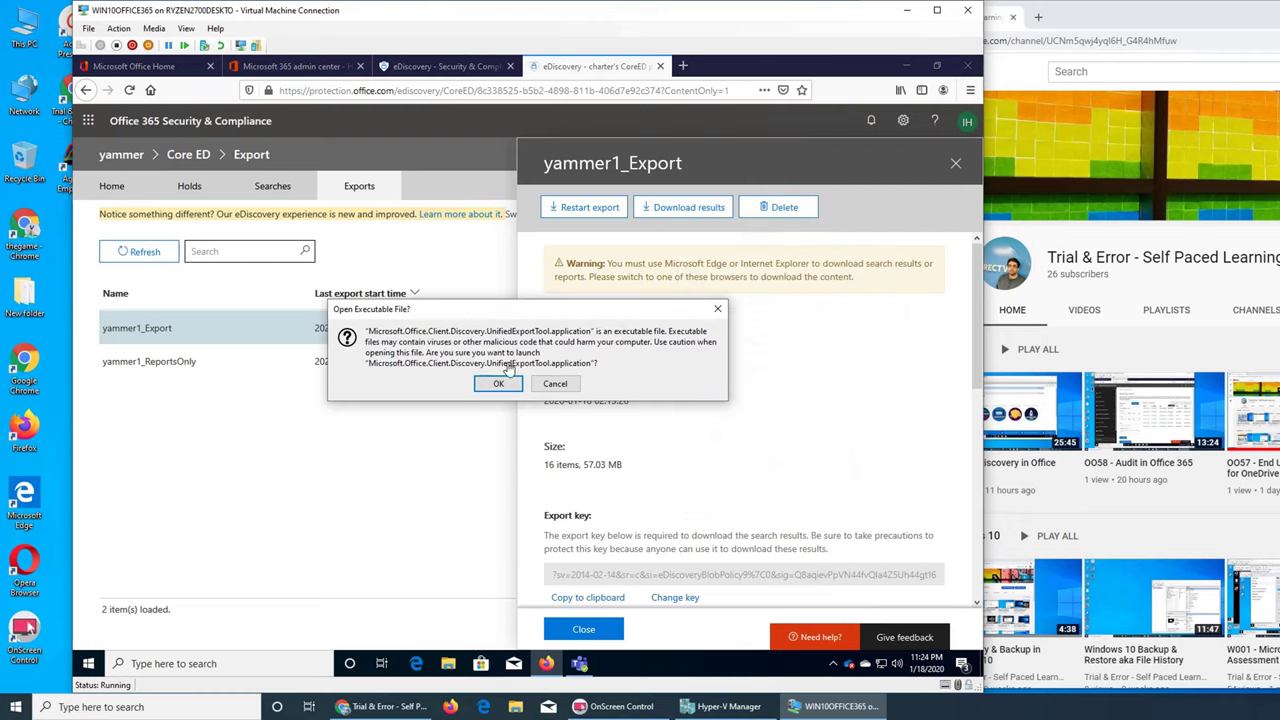
click(498, 384)
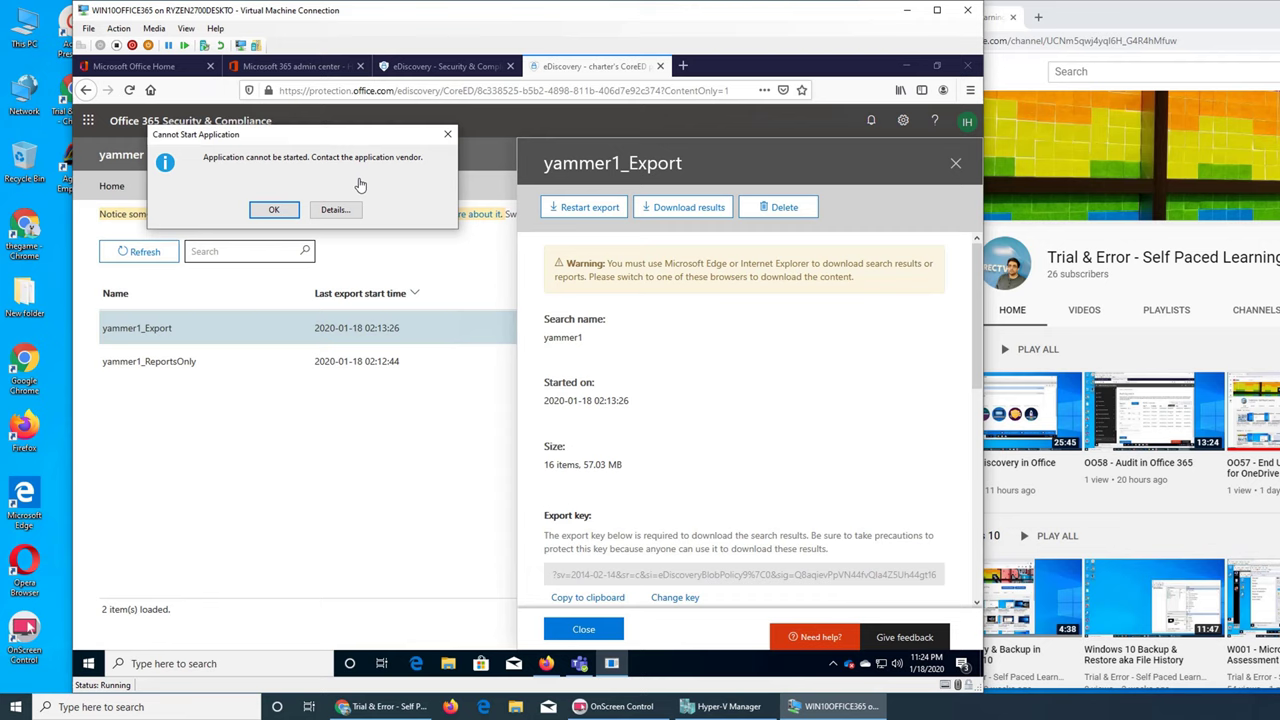
click(335, 209)
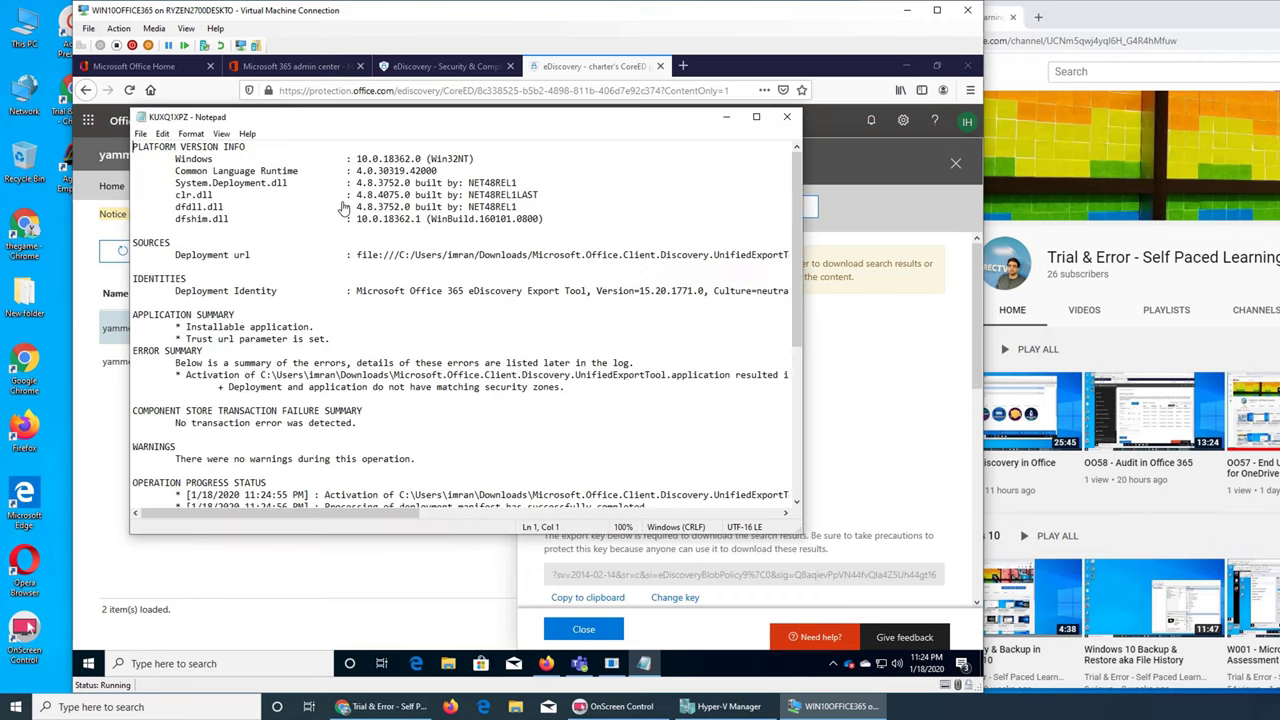
click(786, 117)
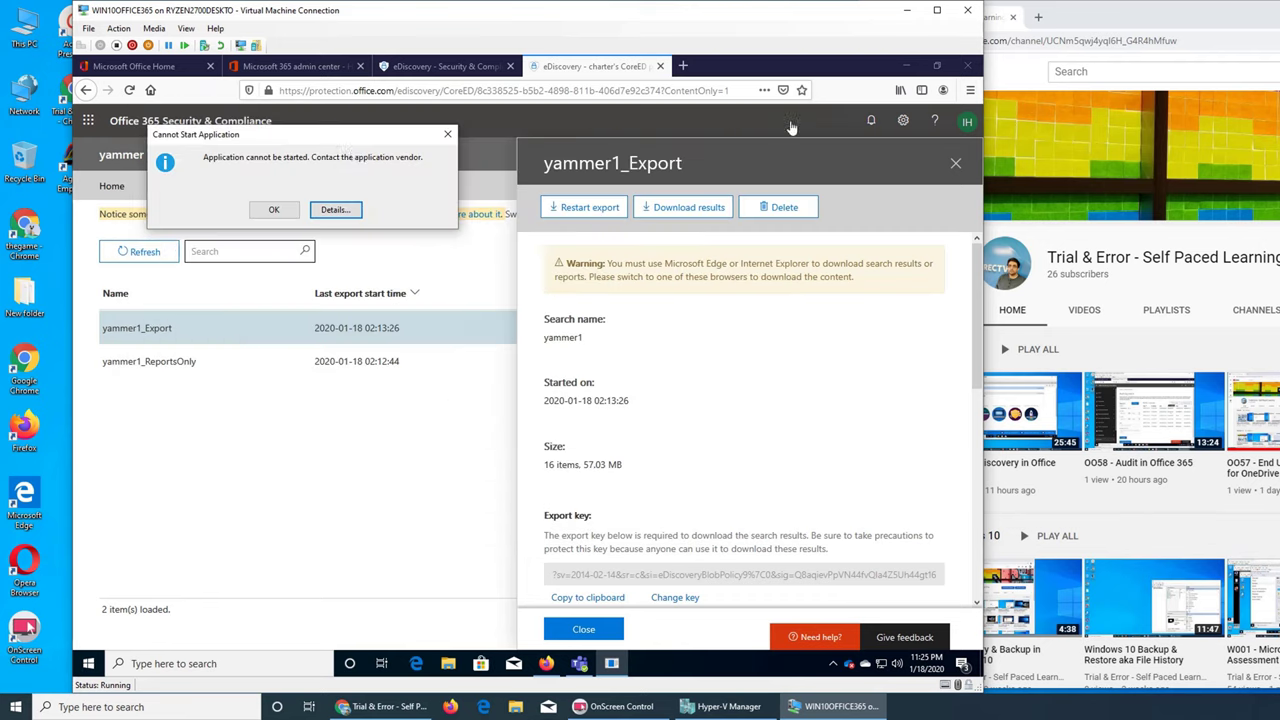
click(447, 136)
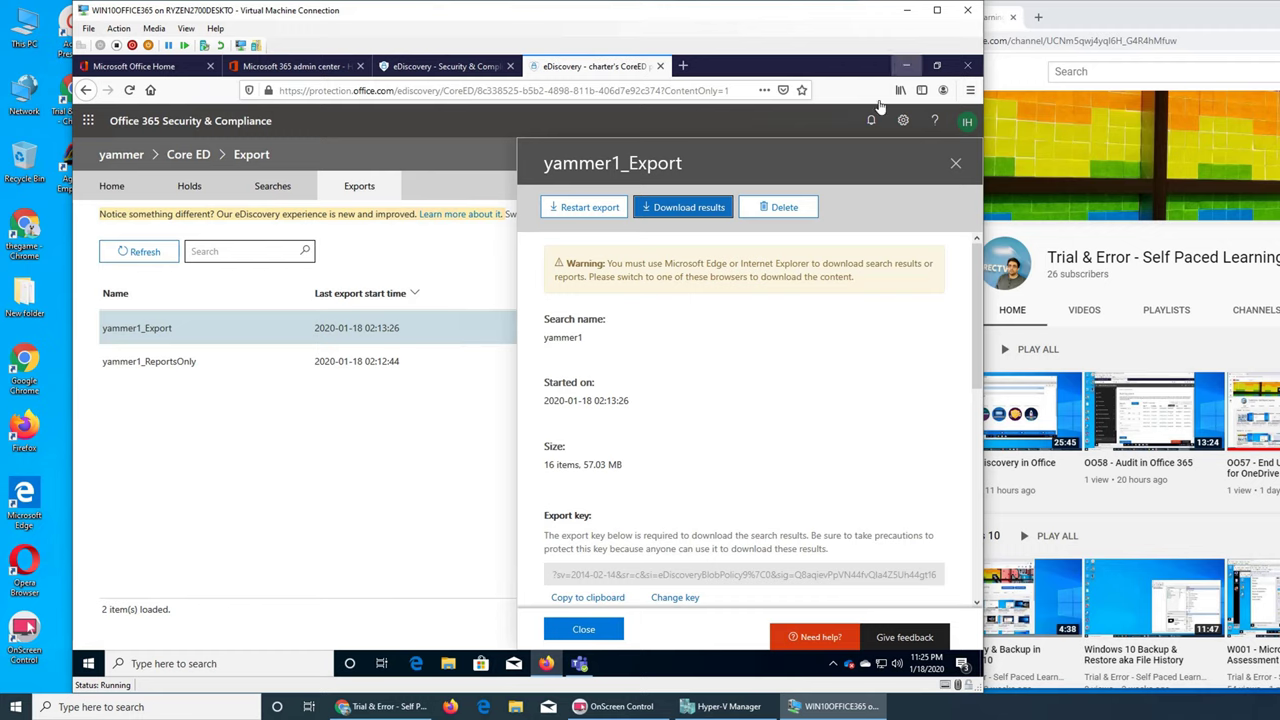
Minimize Firefox, close Teams, and start Edge with the SharePoint and Storage Metrics tabs closed.
click(688, 208)
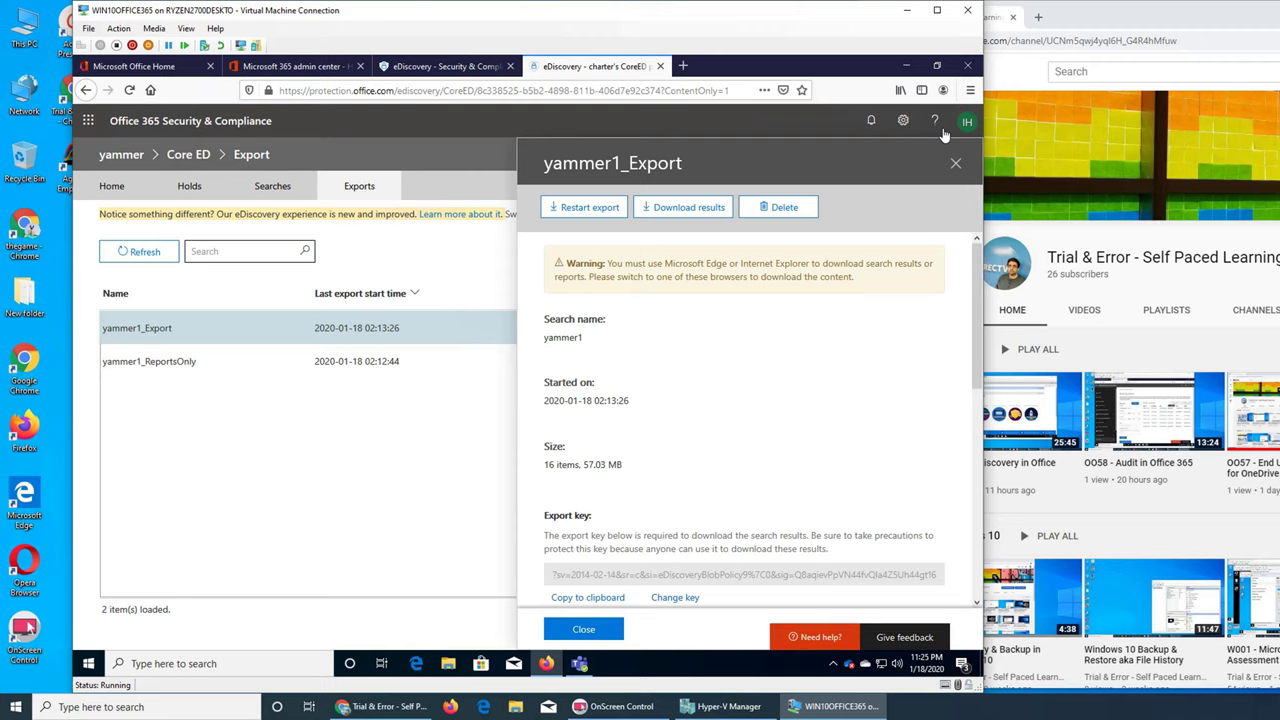
click(906, 66)
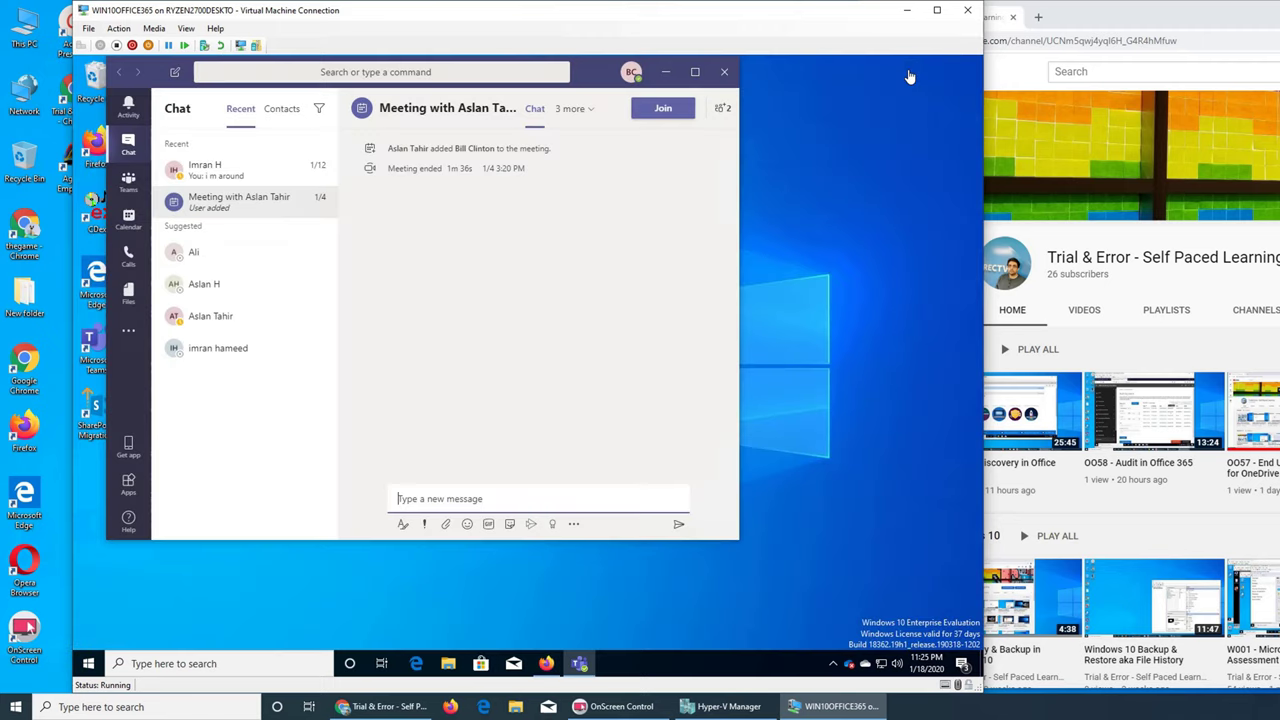
click(724, 74)
mouse_move(546, 664)
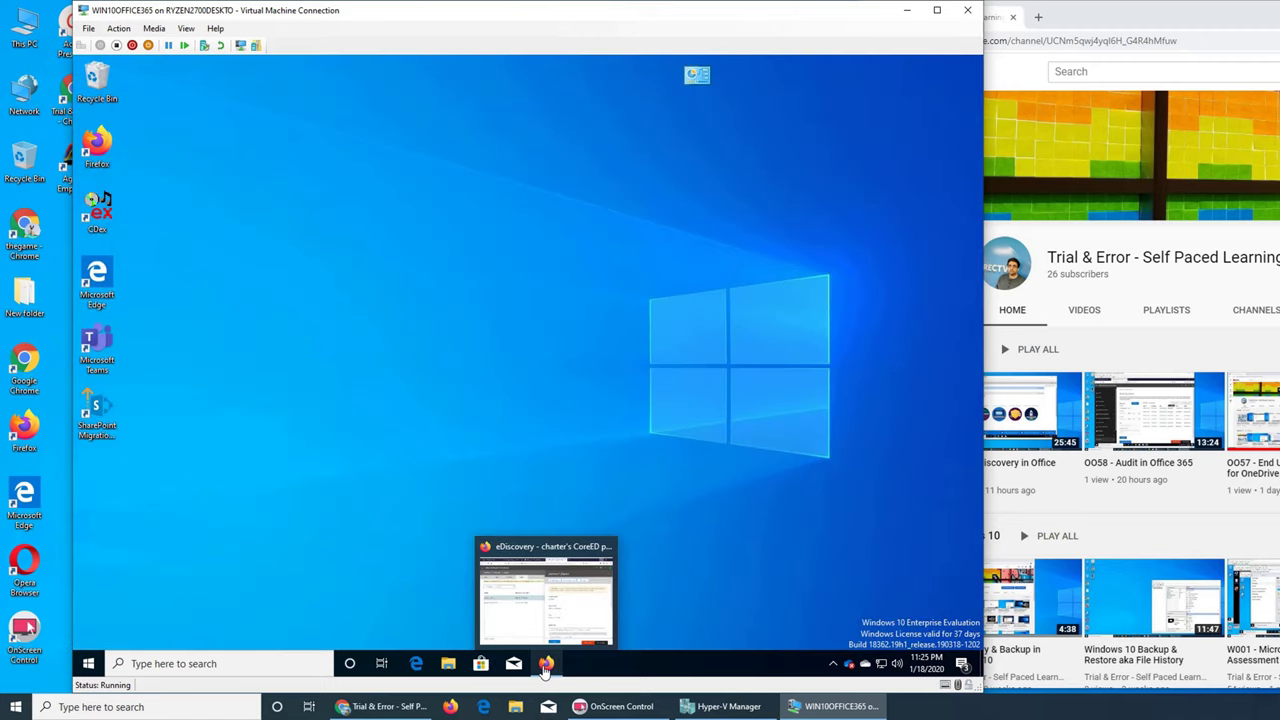
double_click(96, 290)
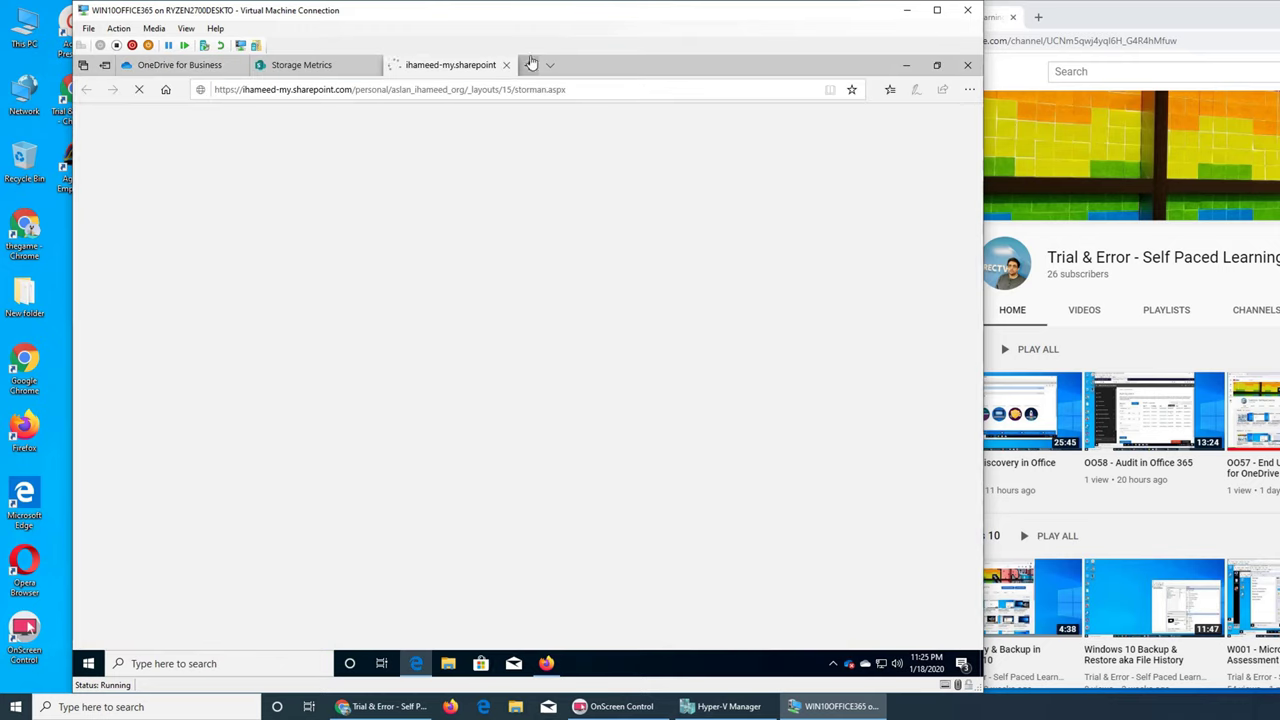
click(507, 65)
click(372, 65)
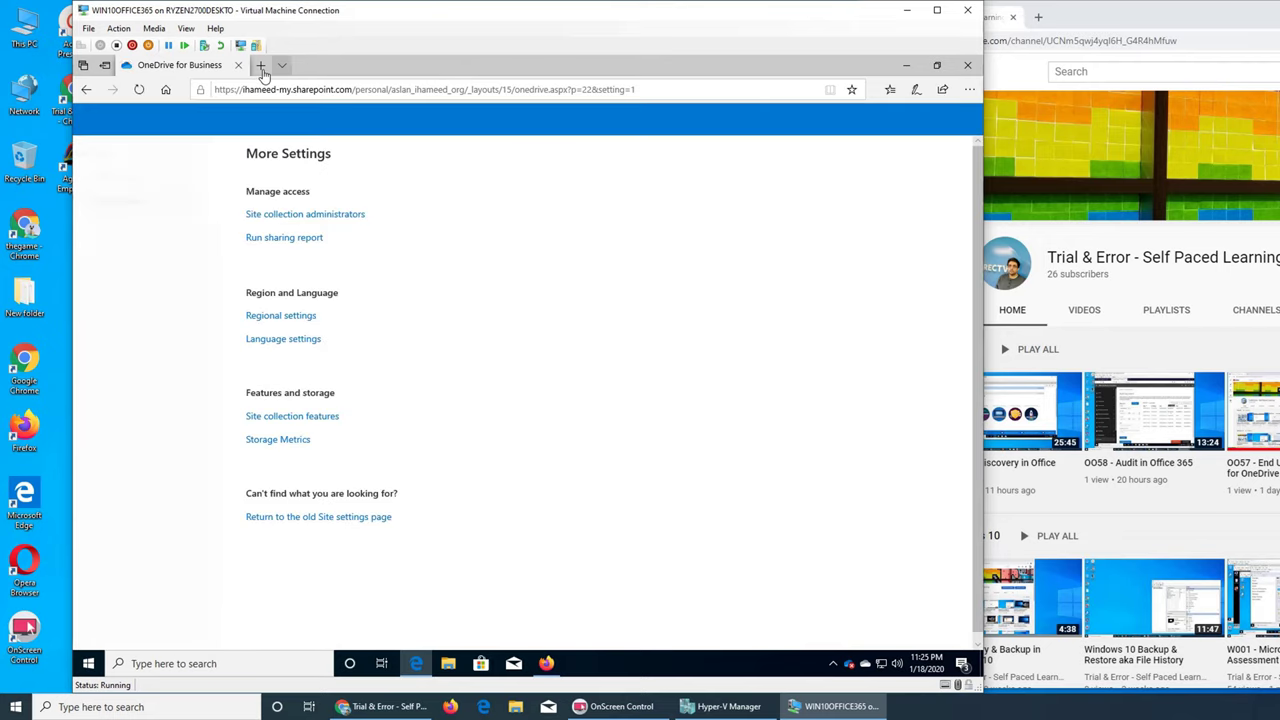
Sign out of the Office 365 account in Edge and close the browser.
click(966, 121)
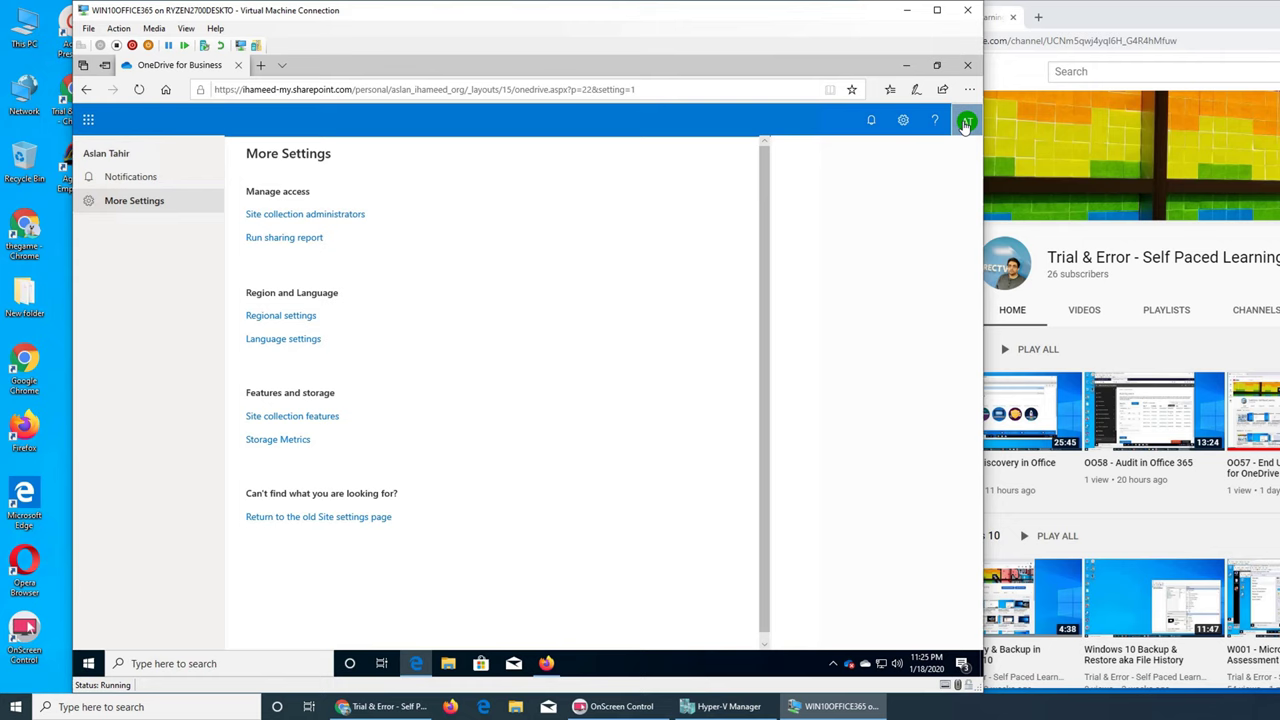
click(883, 258)
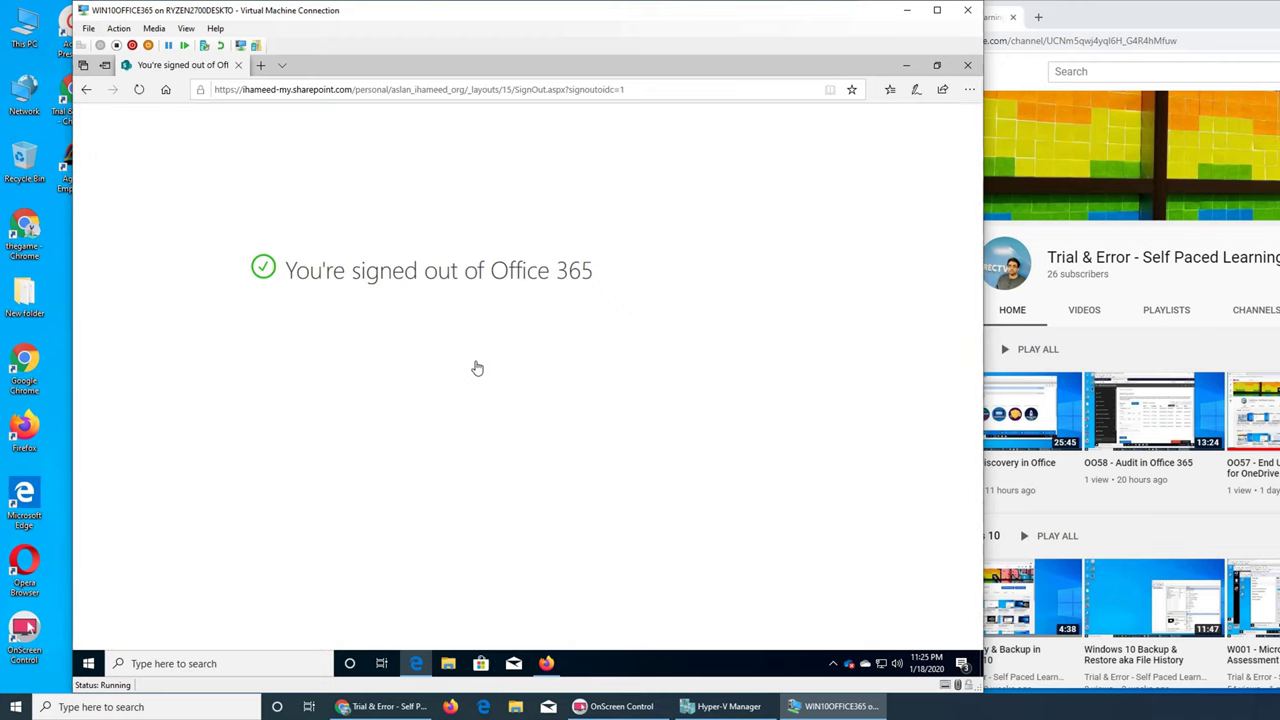
click(966, 67)
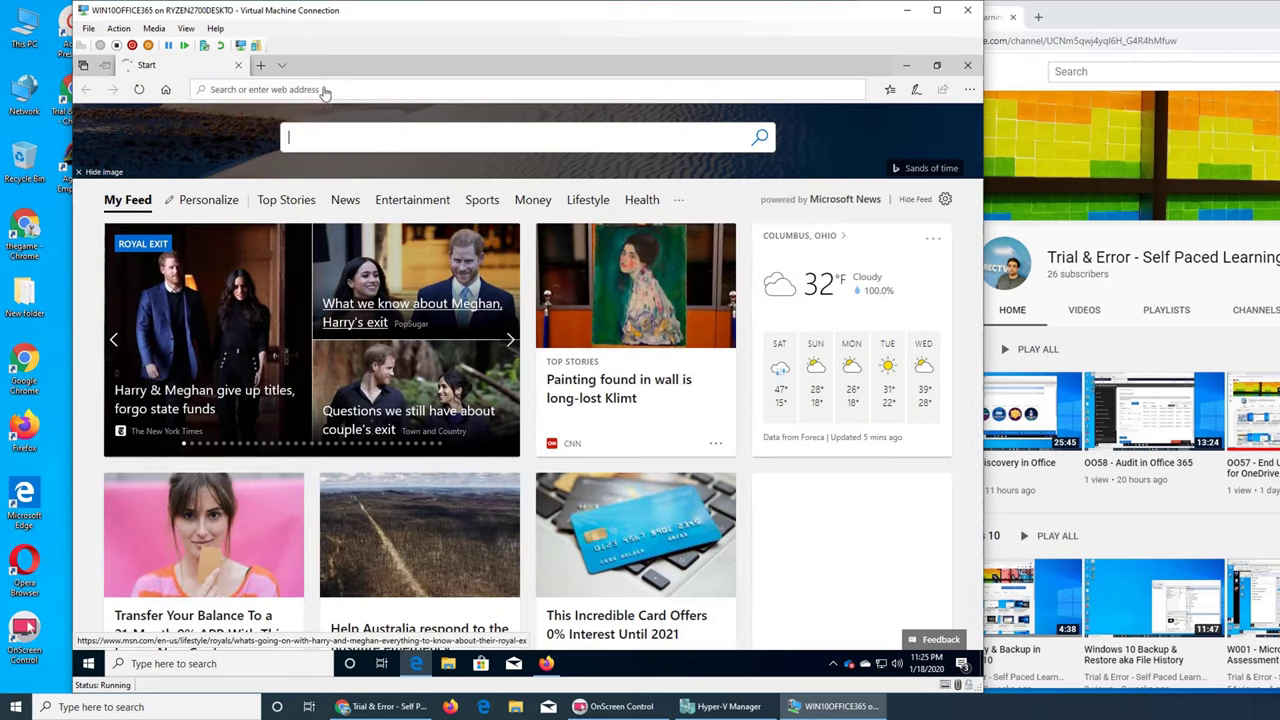
Go to protection.office.com in Edge and sign in with the admin account.
click(302, 90)
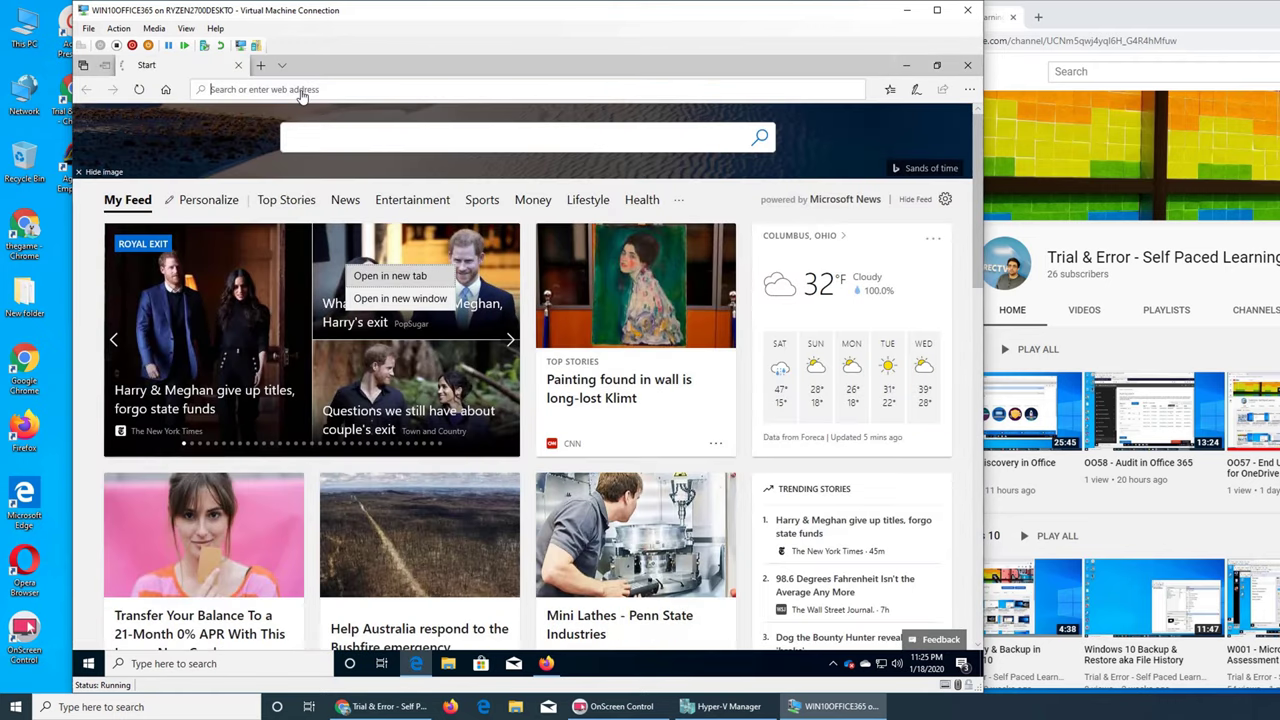
text(protec)
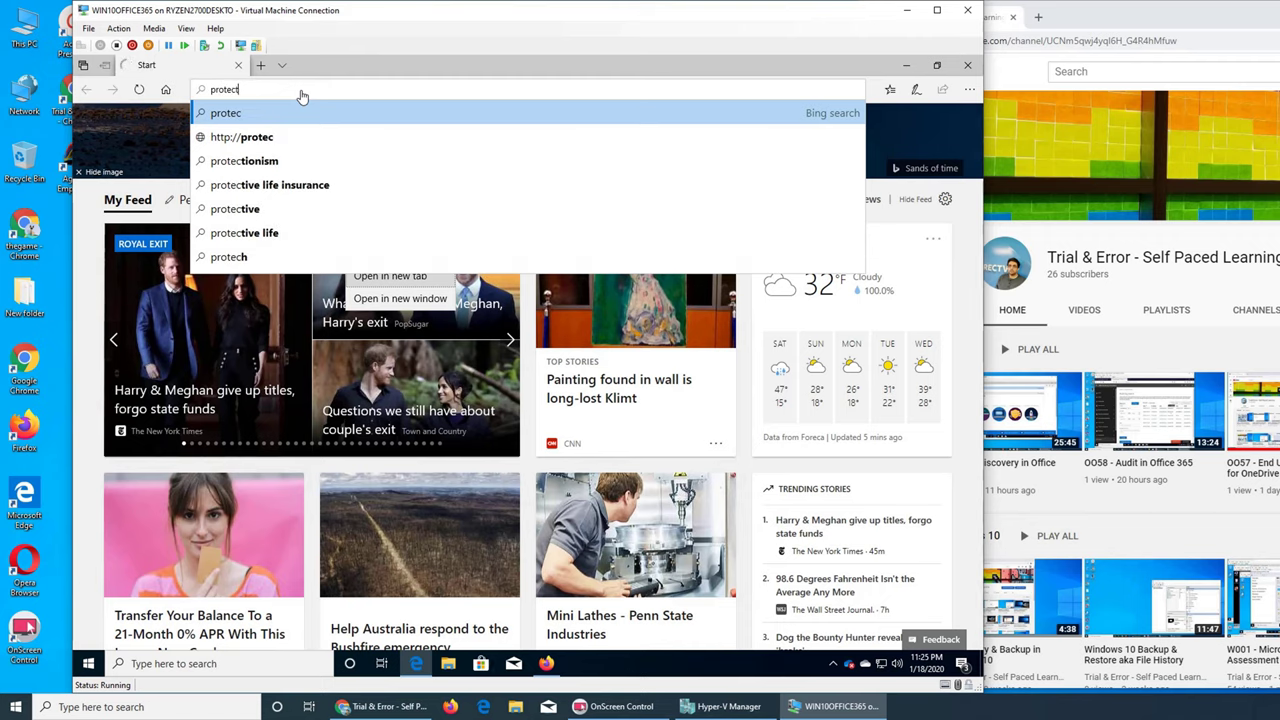
text(tion.of)
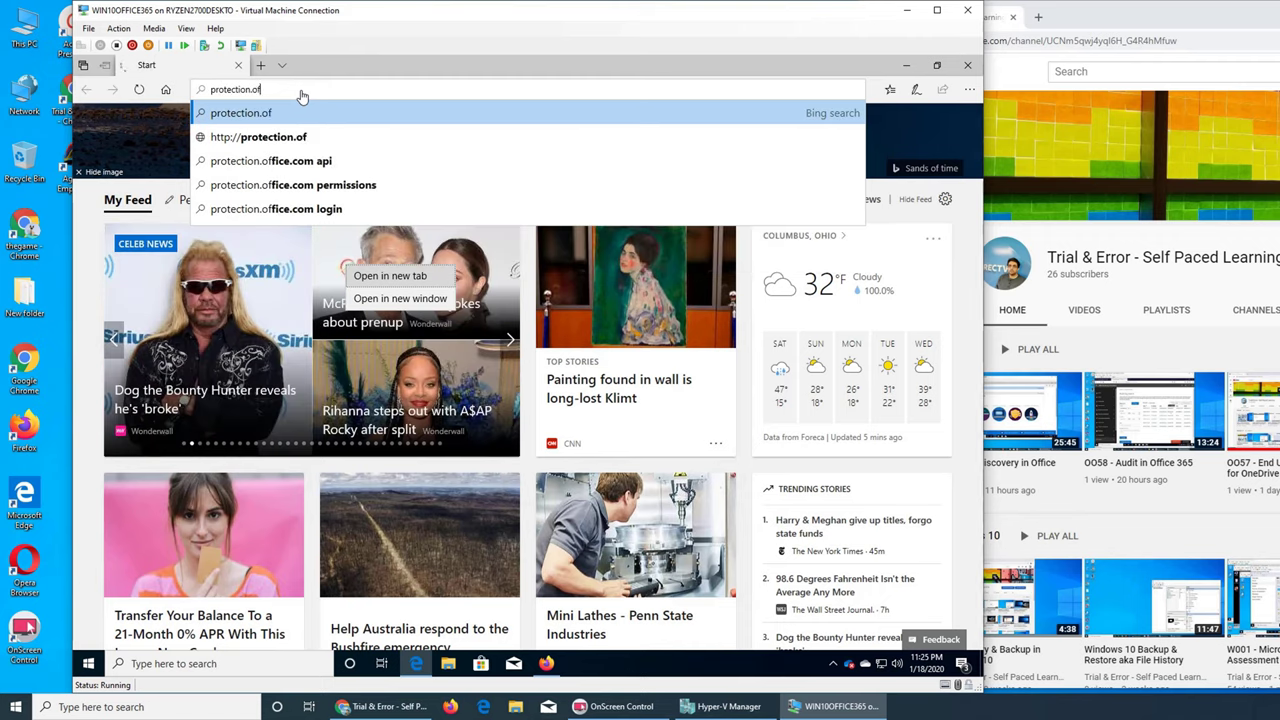
text(fice.com)
key(Return)
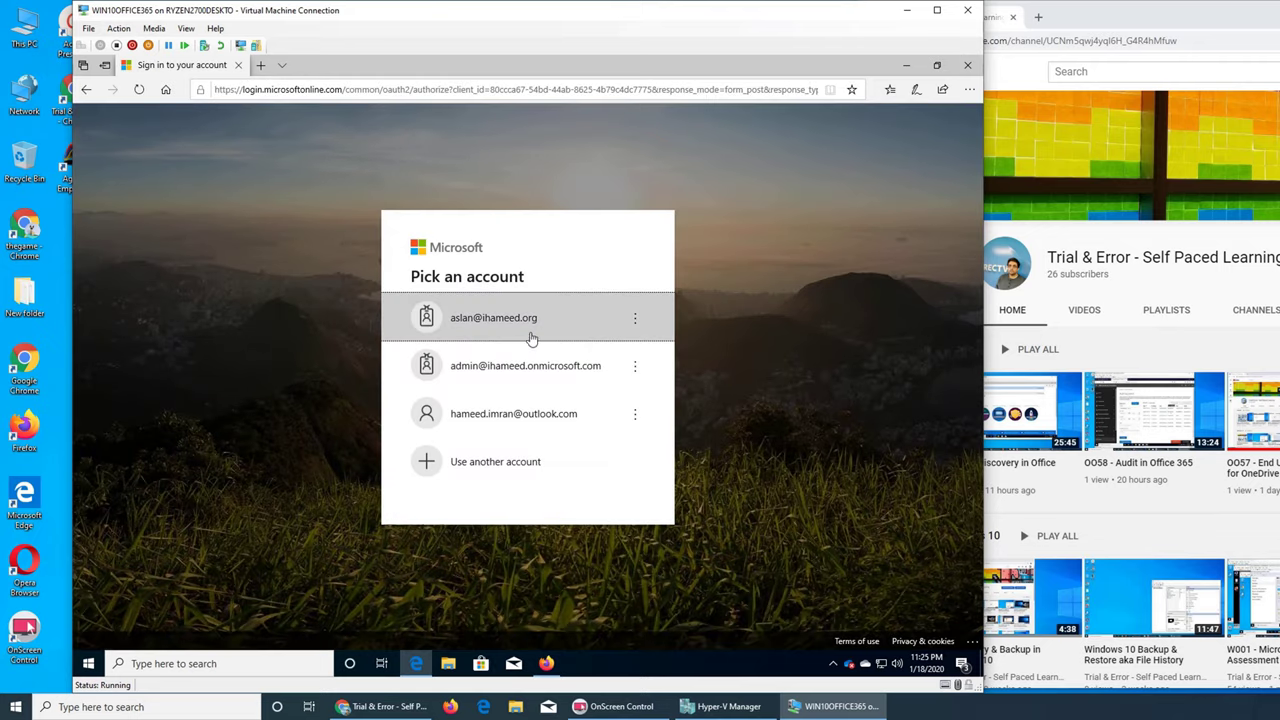
click(508, 366)
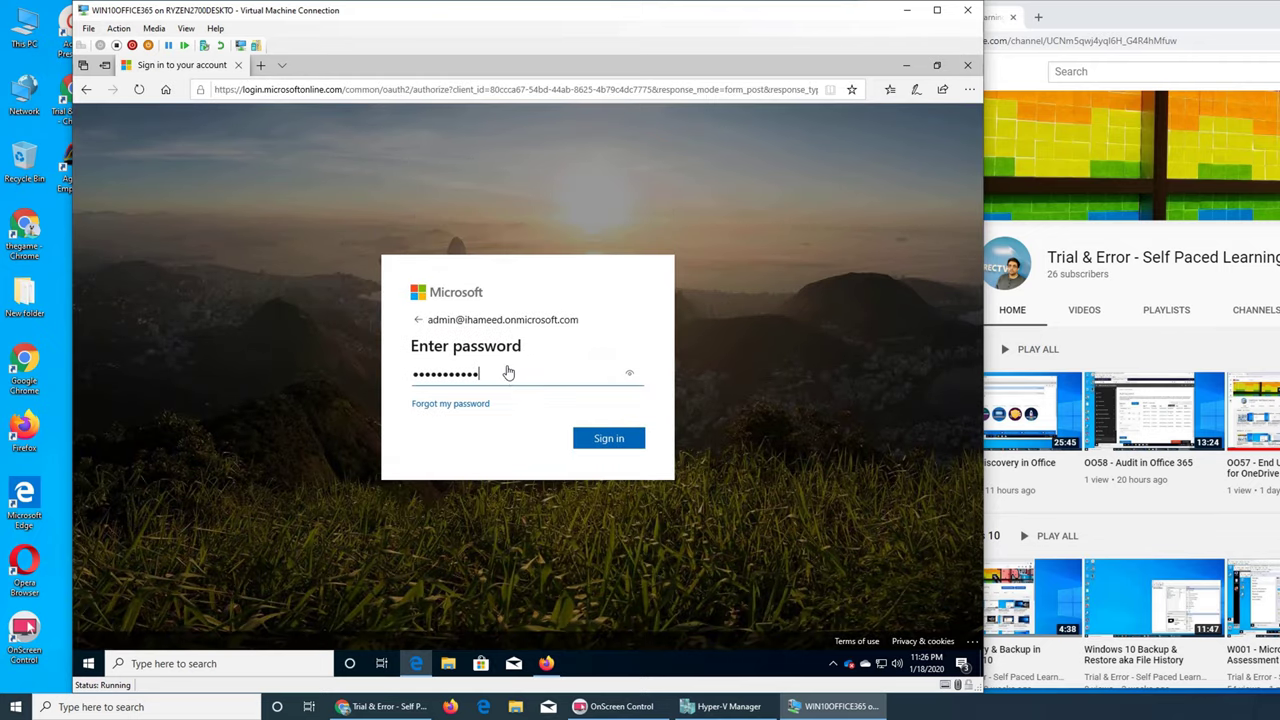
click(607, 450)
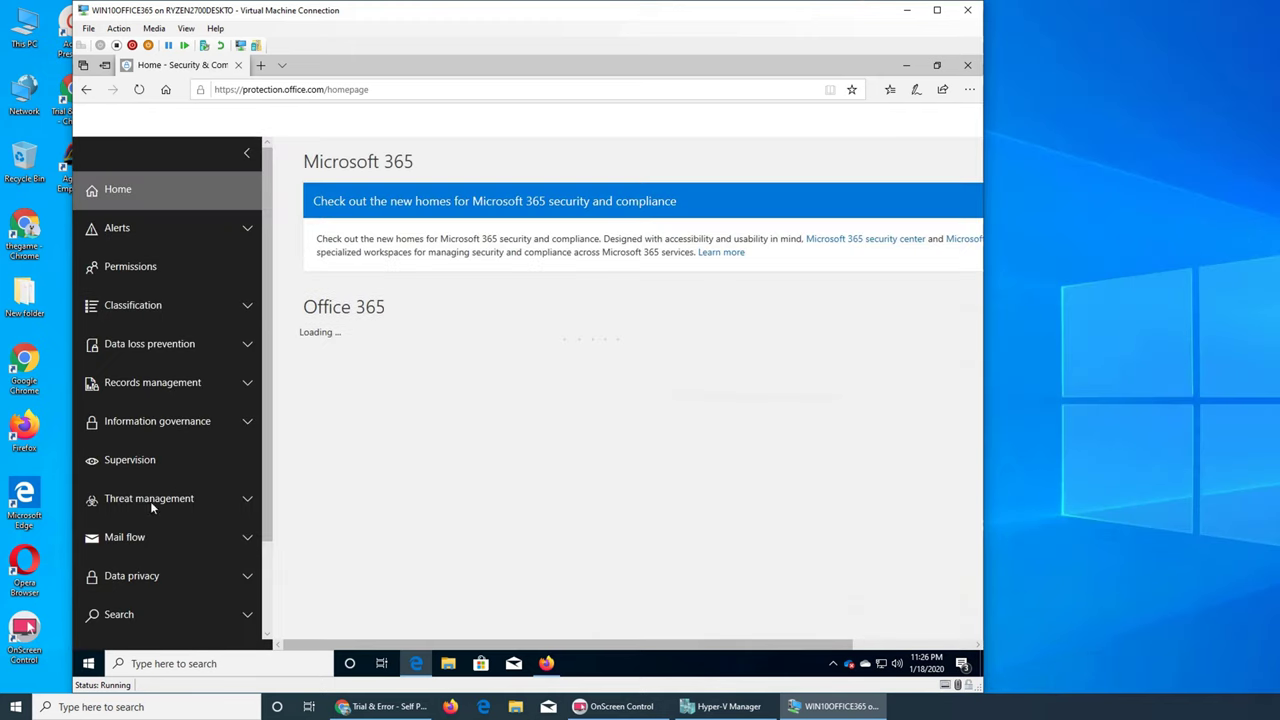
Open the yammer case in a new tab from the eDiscovery case list.
scroll(176, 557, down, 2)
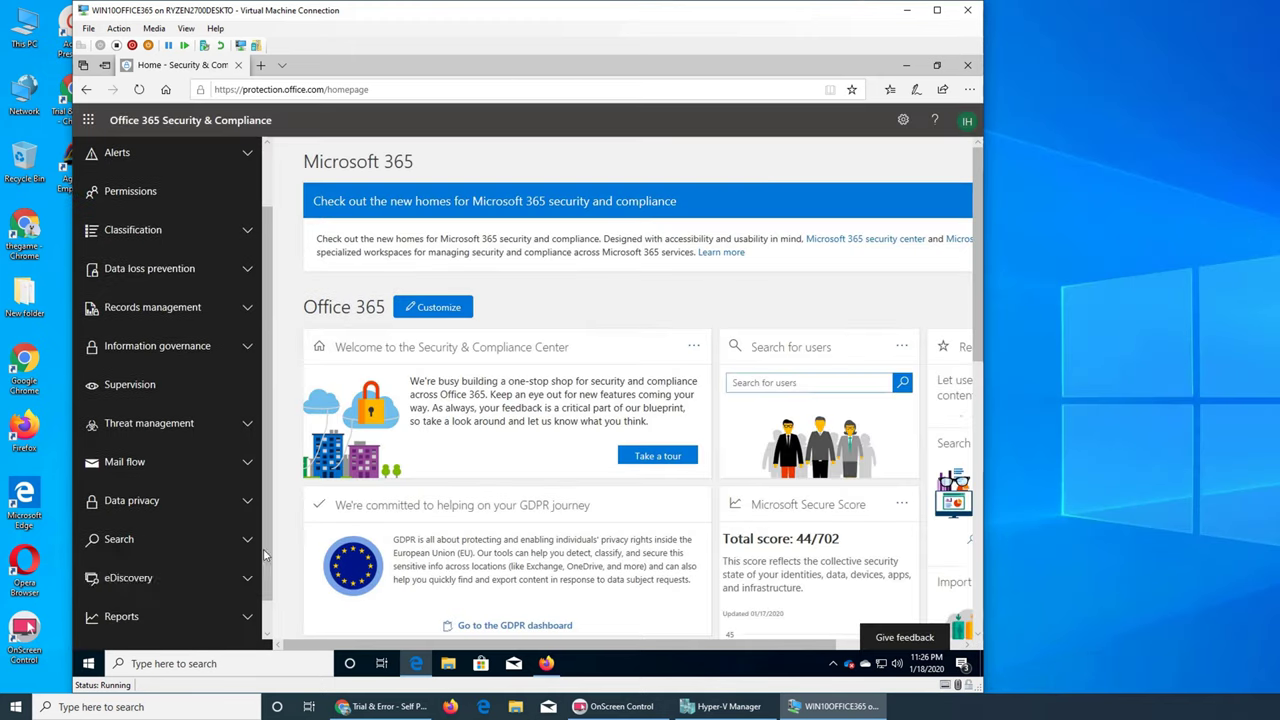
click(160, 580)
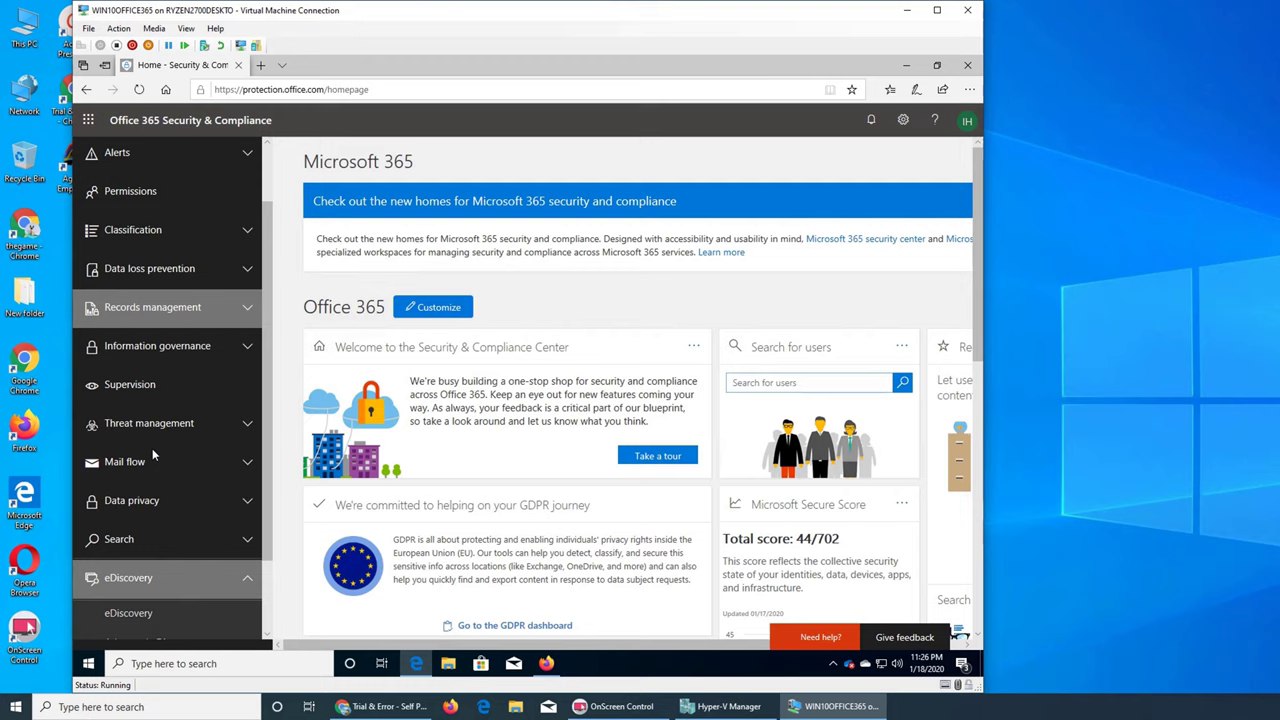
click(125, 612)
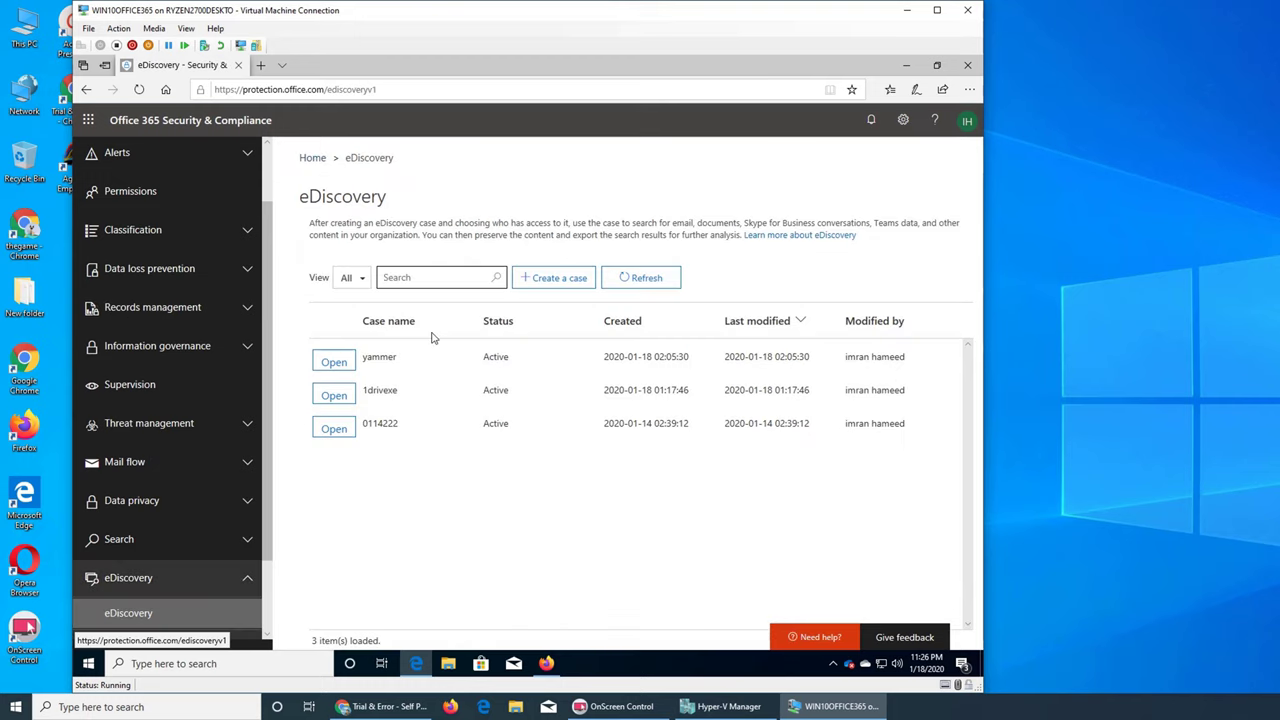
click(326, 364)
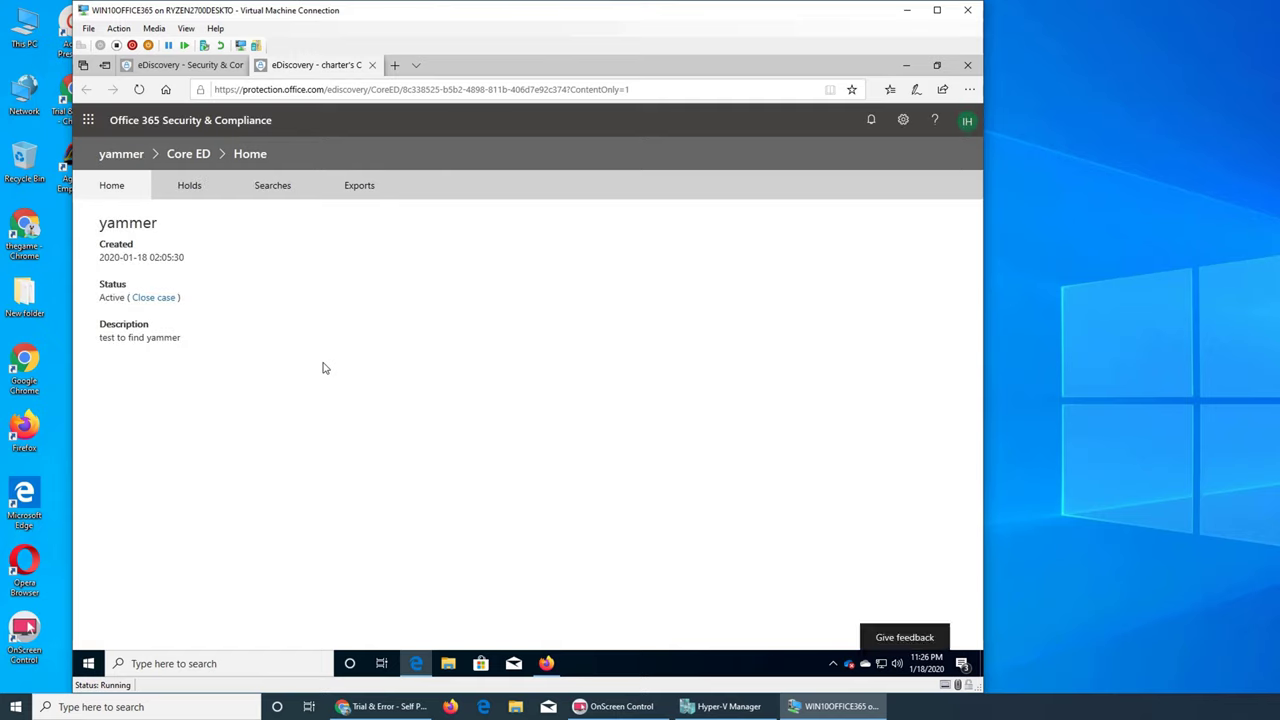
Download the yammer1_Export results and approve installing the eDiscovery Export Tool.
click(356, 189)
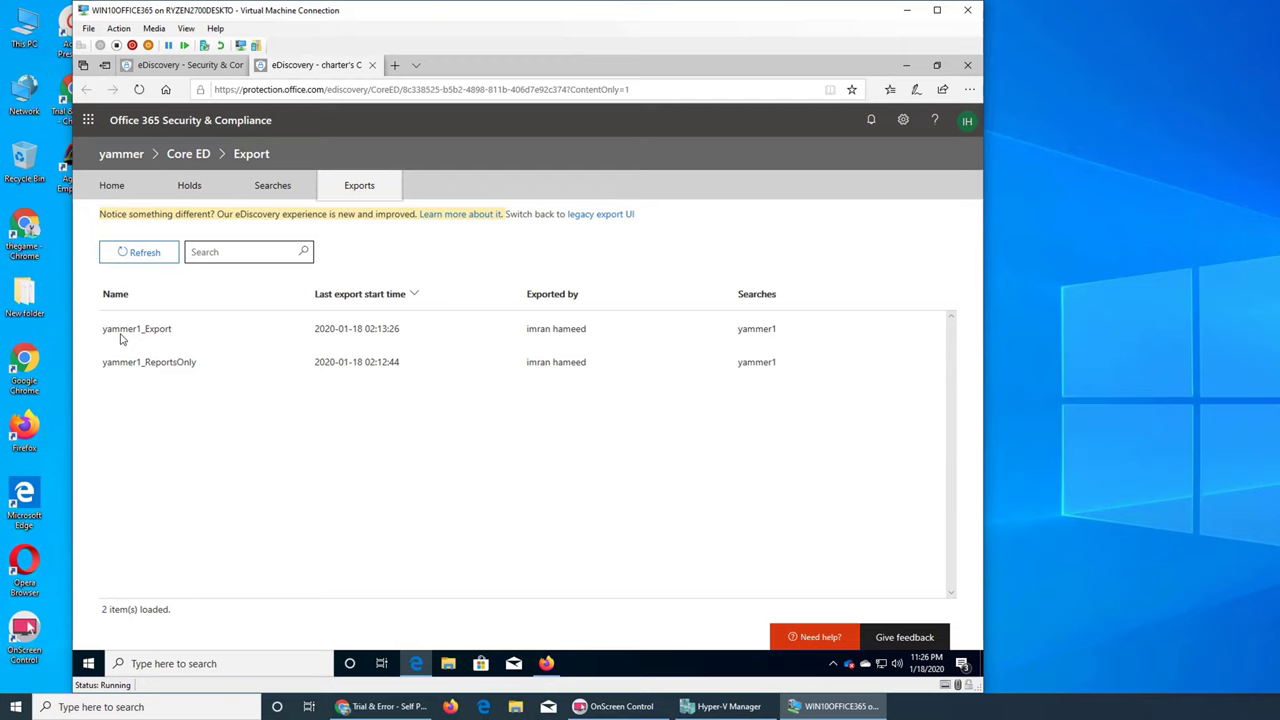
click(120, 338)
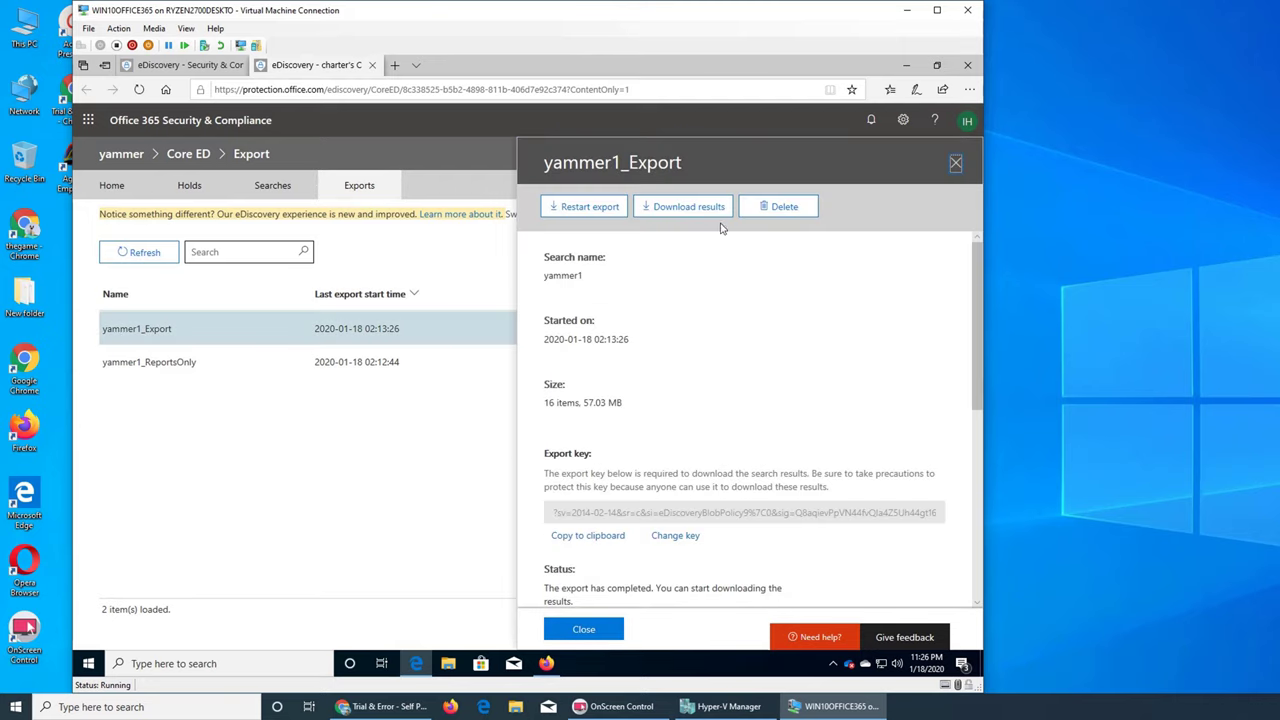
click(697, 208)
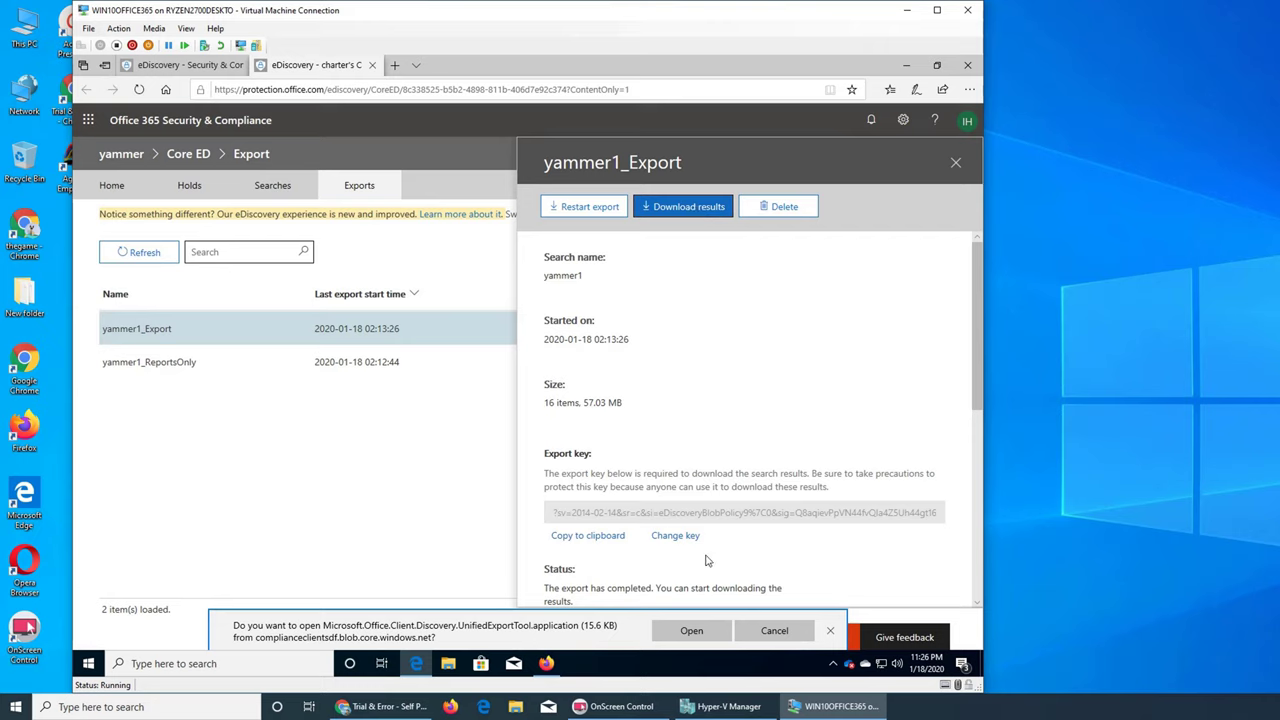
click(690, 631)
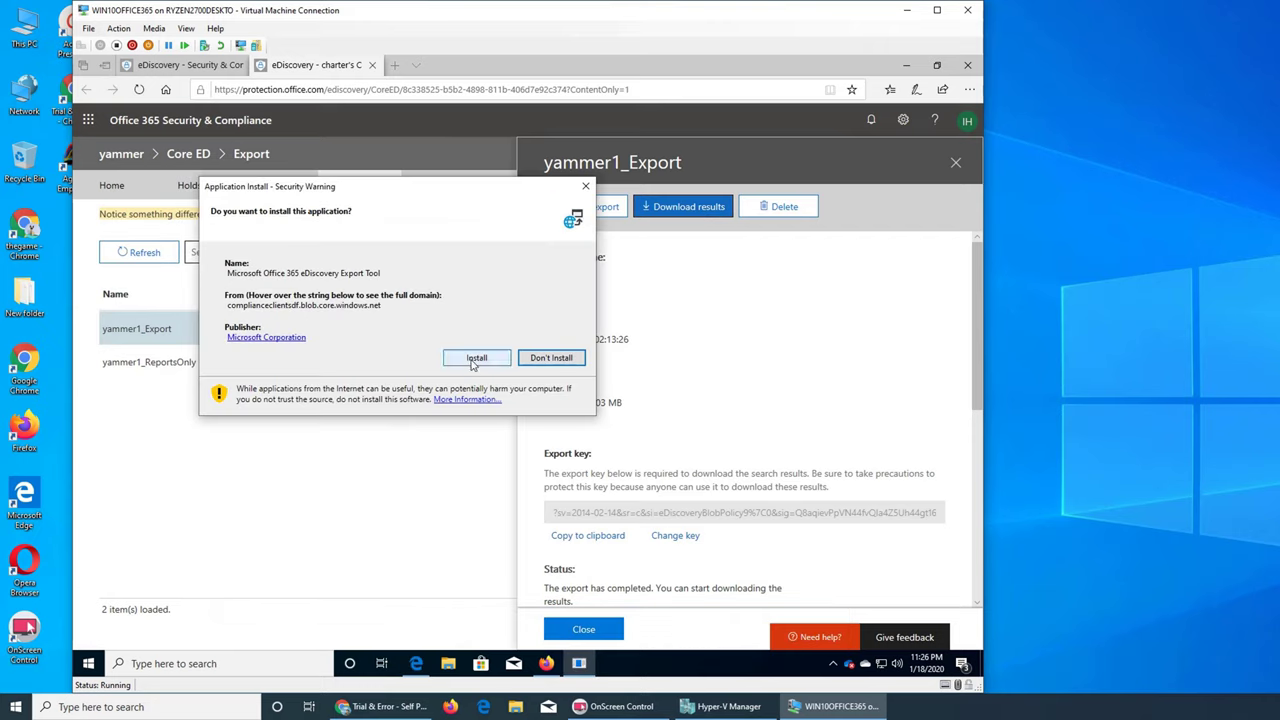
click(476, 356)
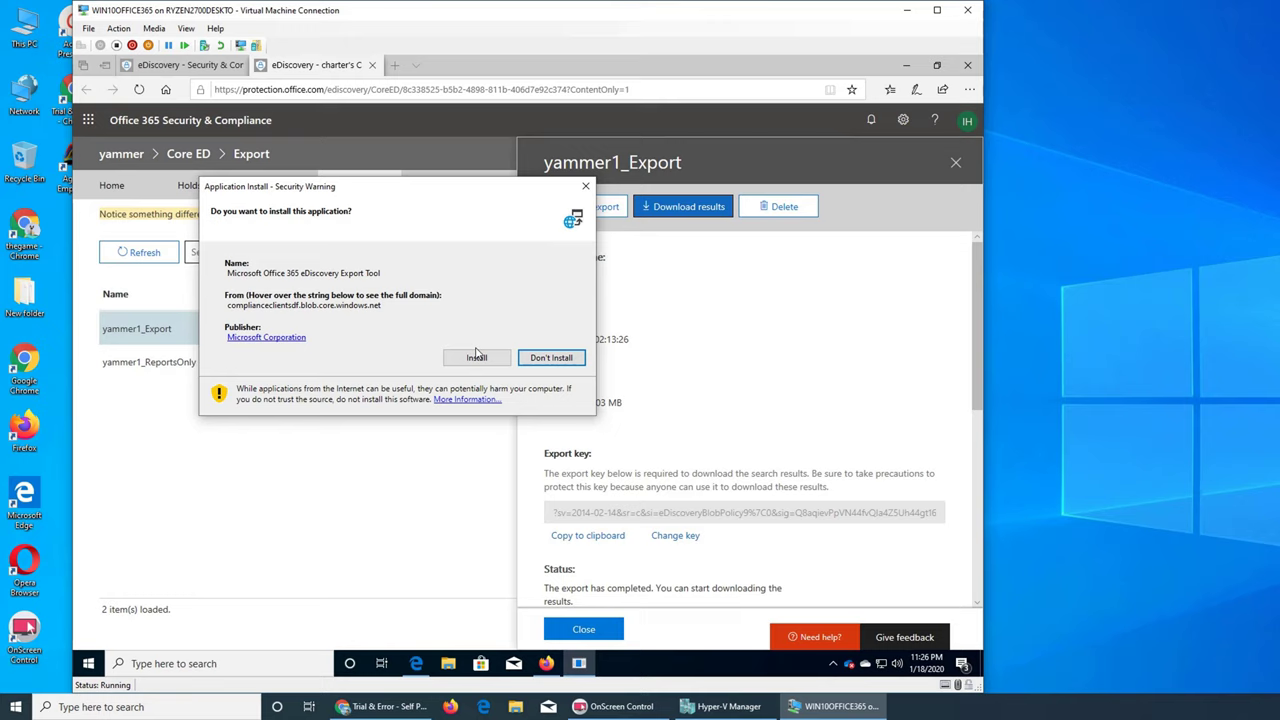
click(477, 360)
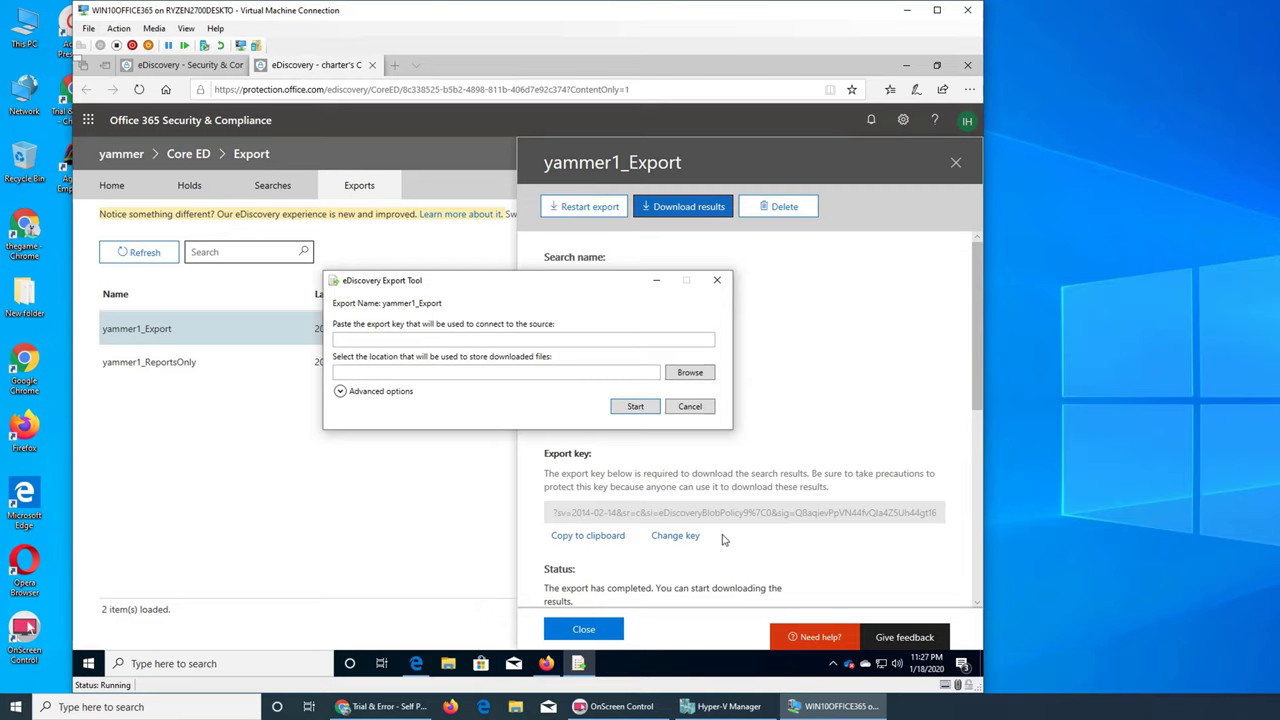
Paste the export key, set Downloads as the location, run the export, then close the tool.
click(584, 540)
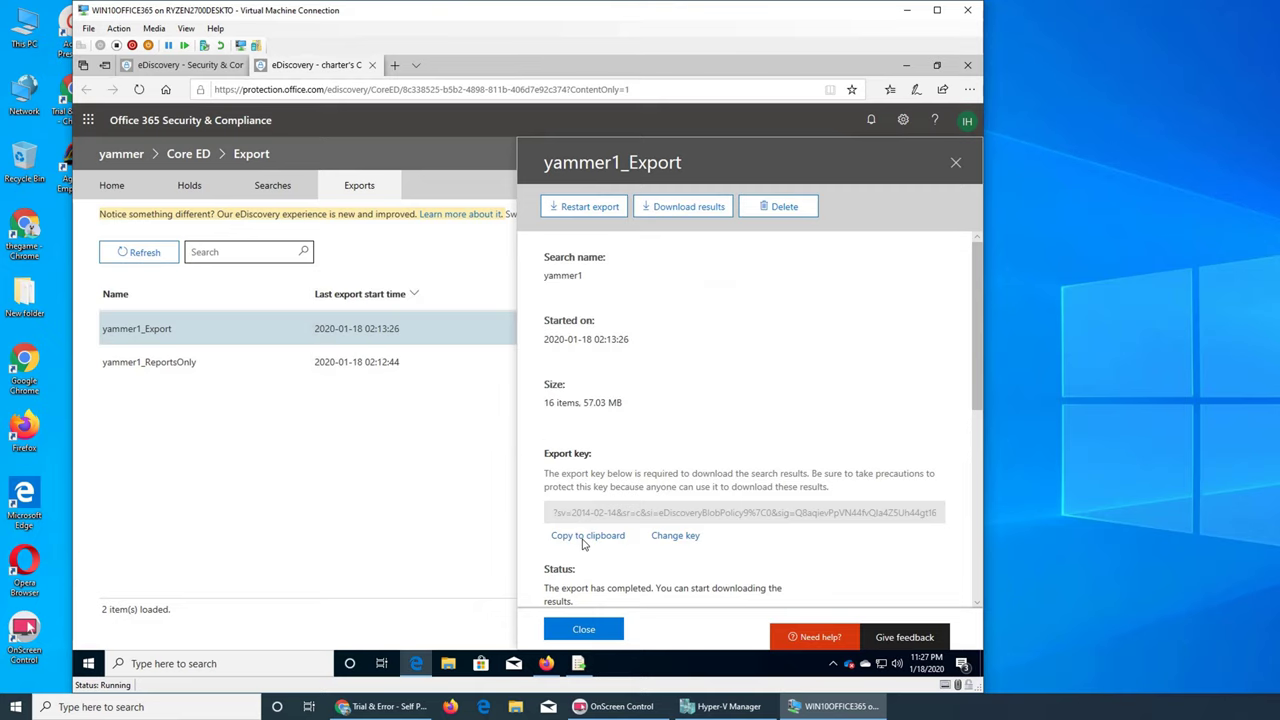
click(577, 665)
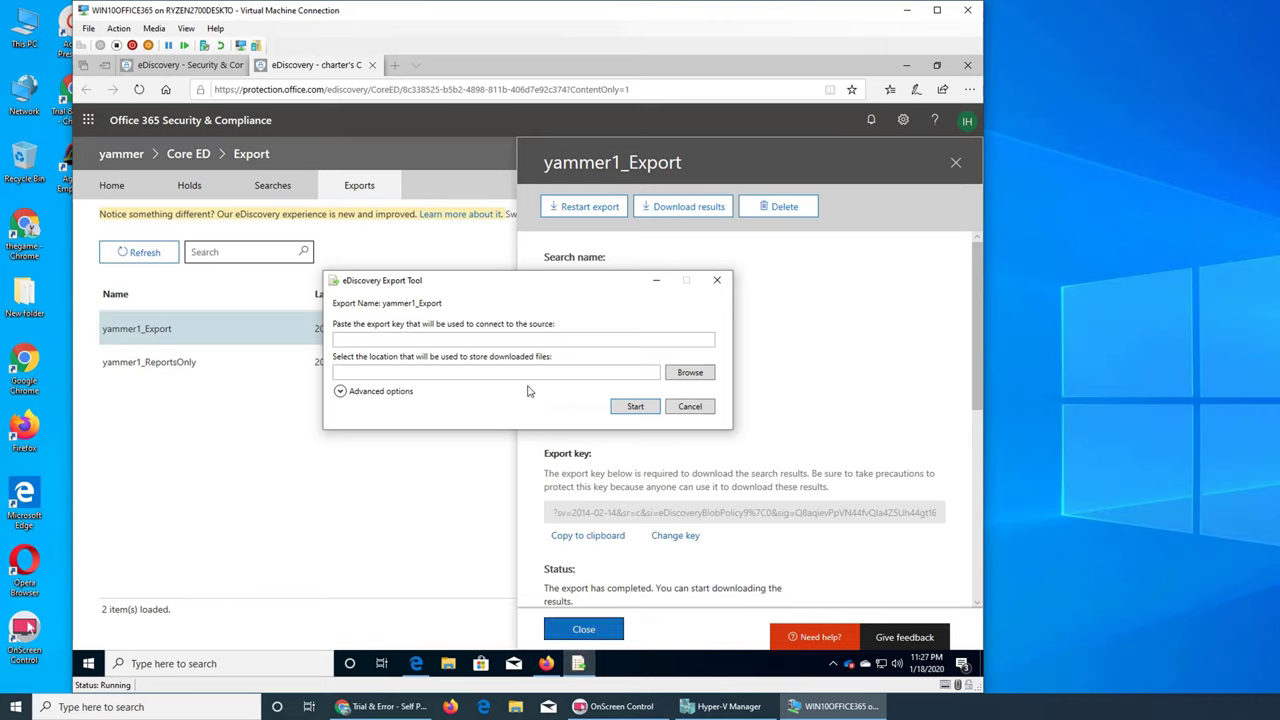
right_click(491, 344)
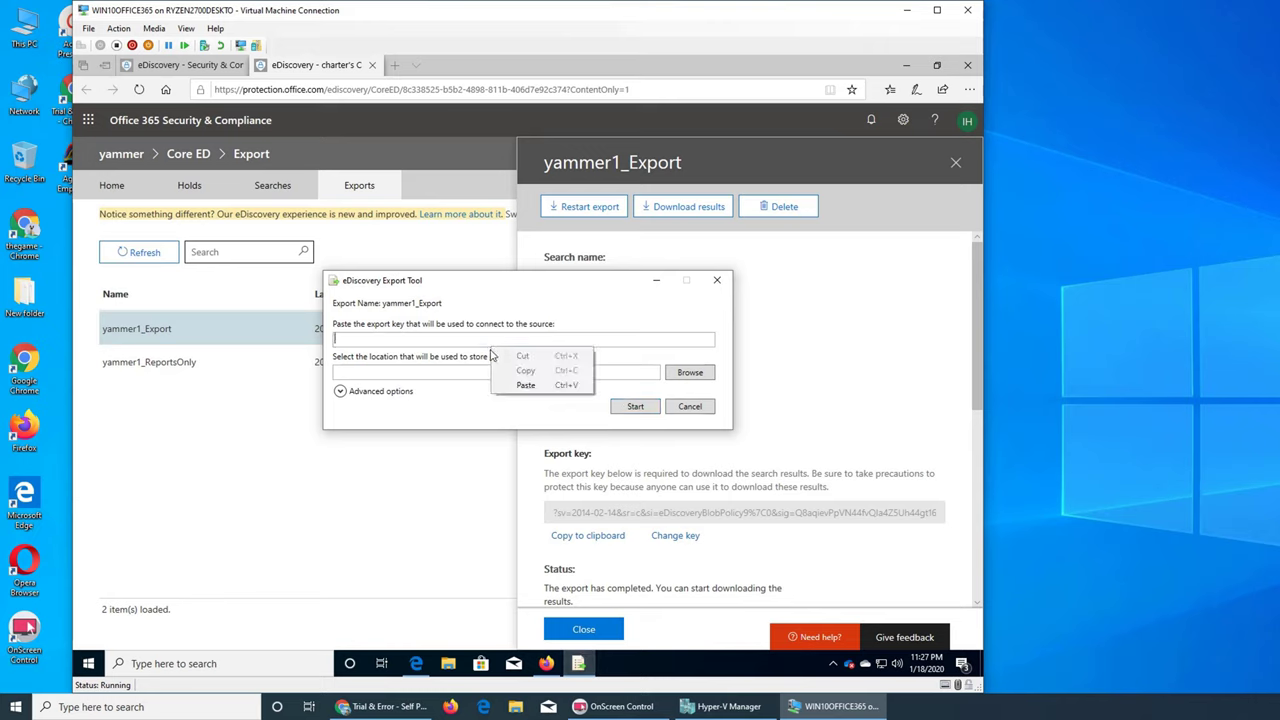
click(514, 385)
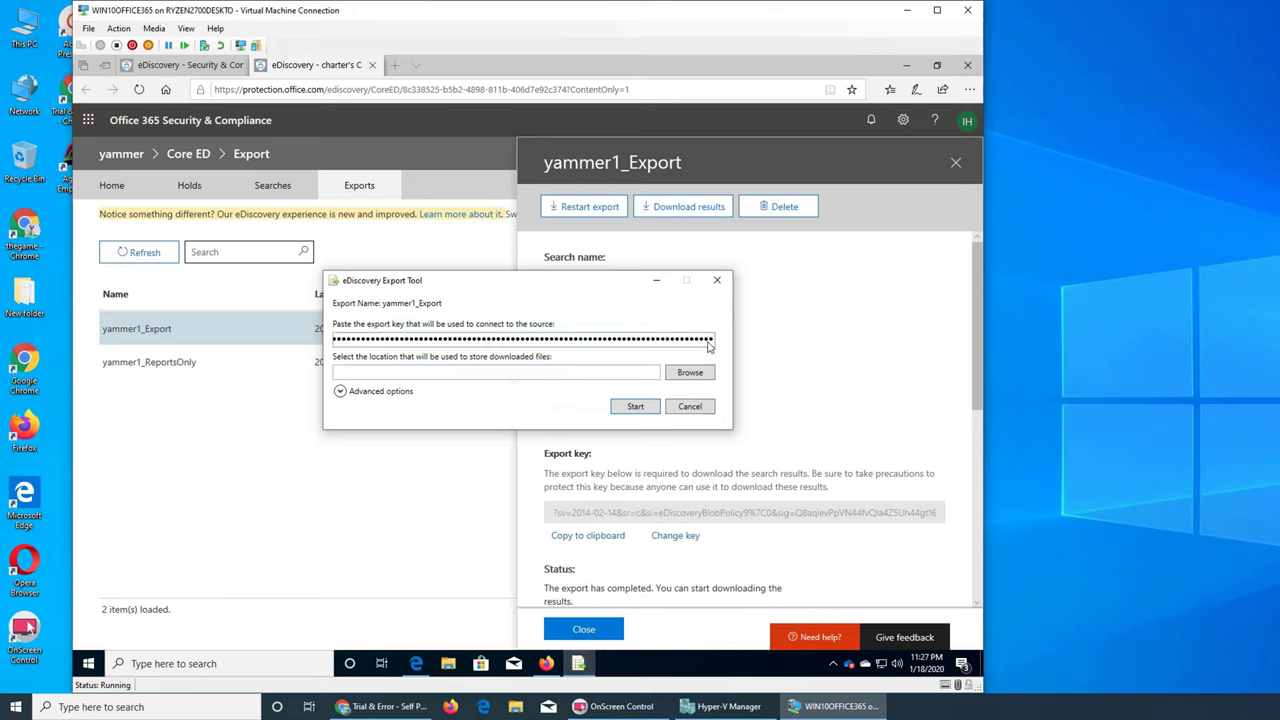
click(692, 372)
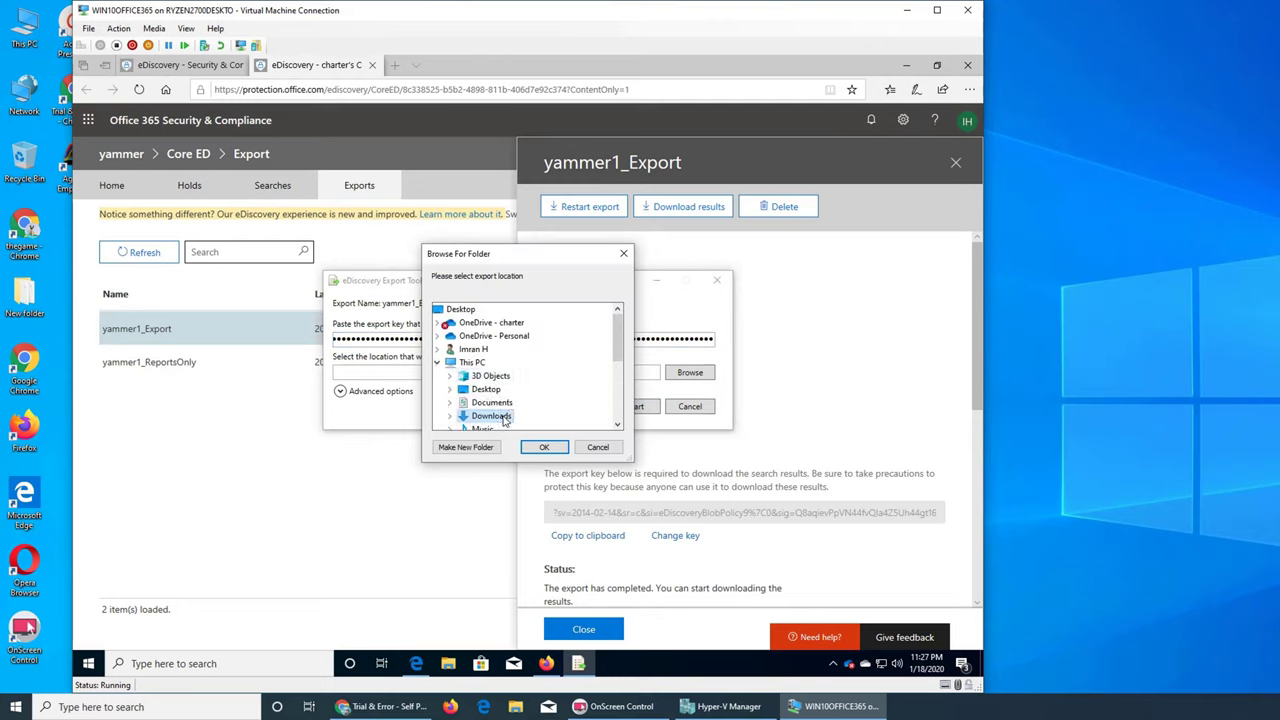
click(548, 451)
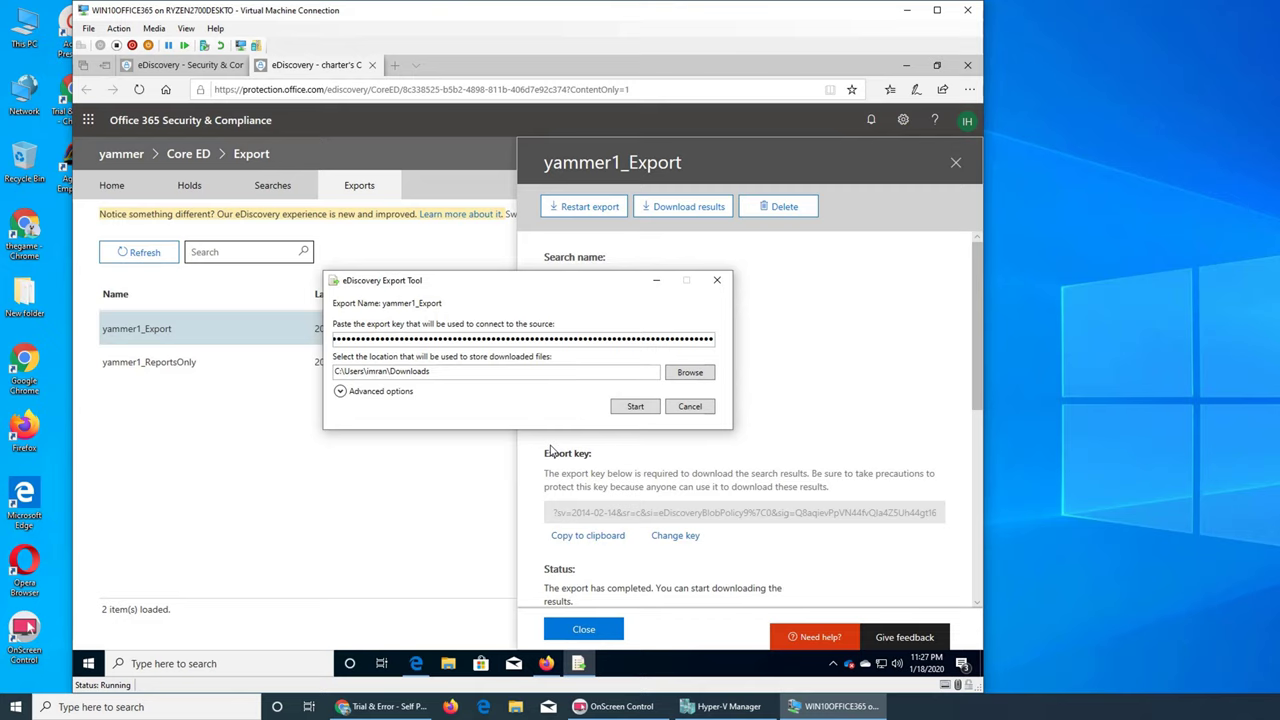
click(633, 409)
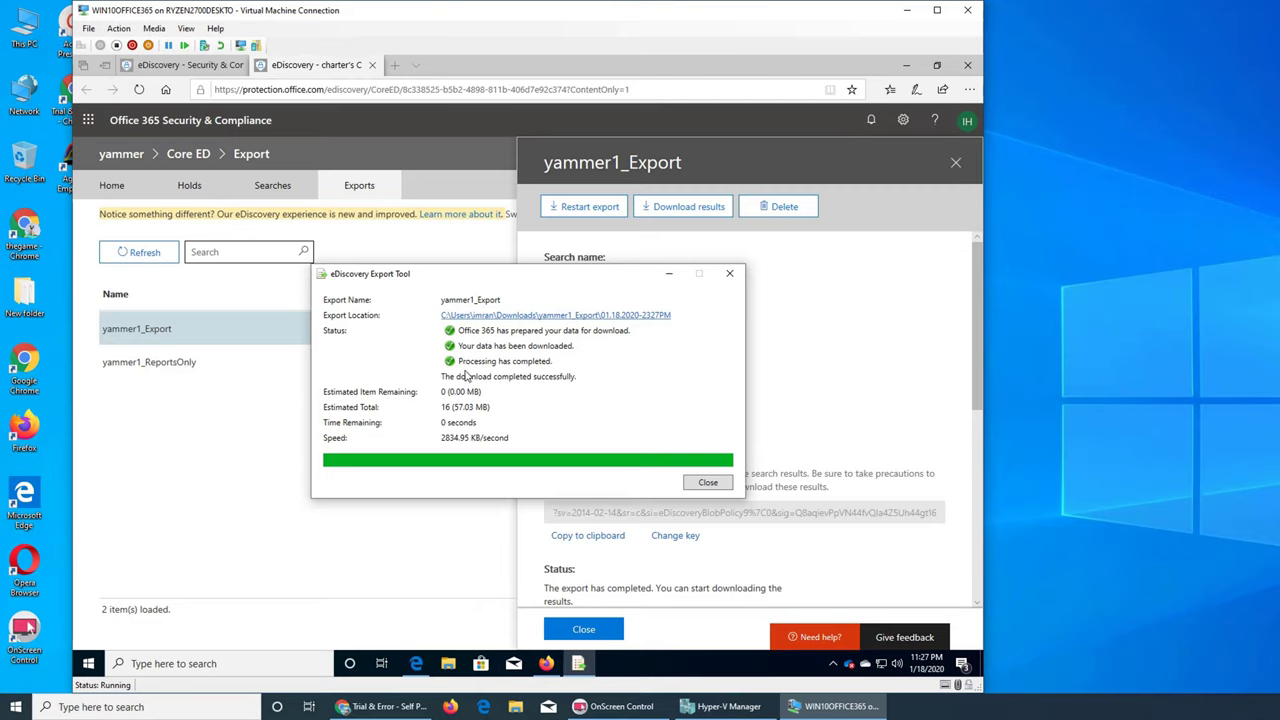
click(729, 273)
Open yammer1_ReportsOnly details, launch its report download tool, then close it confirming Yes.
click(955, 165)
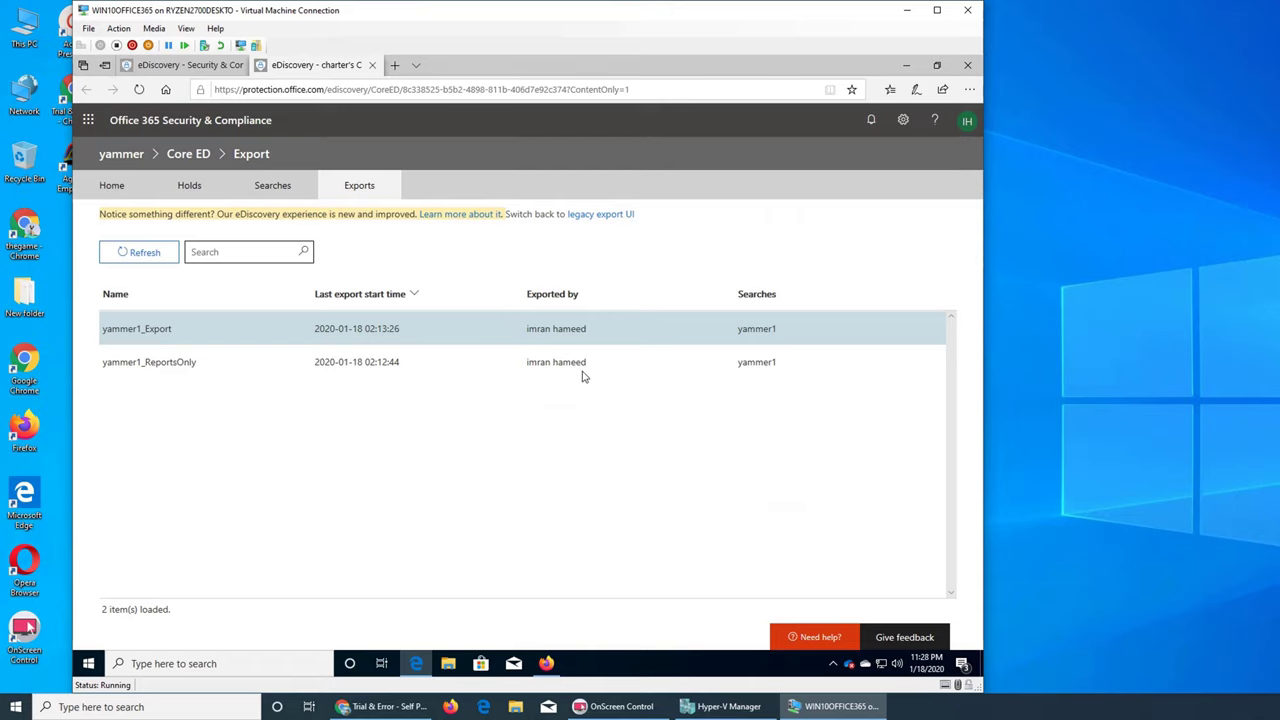
click(545, 368)
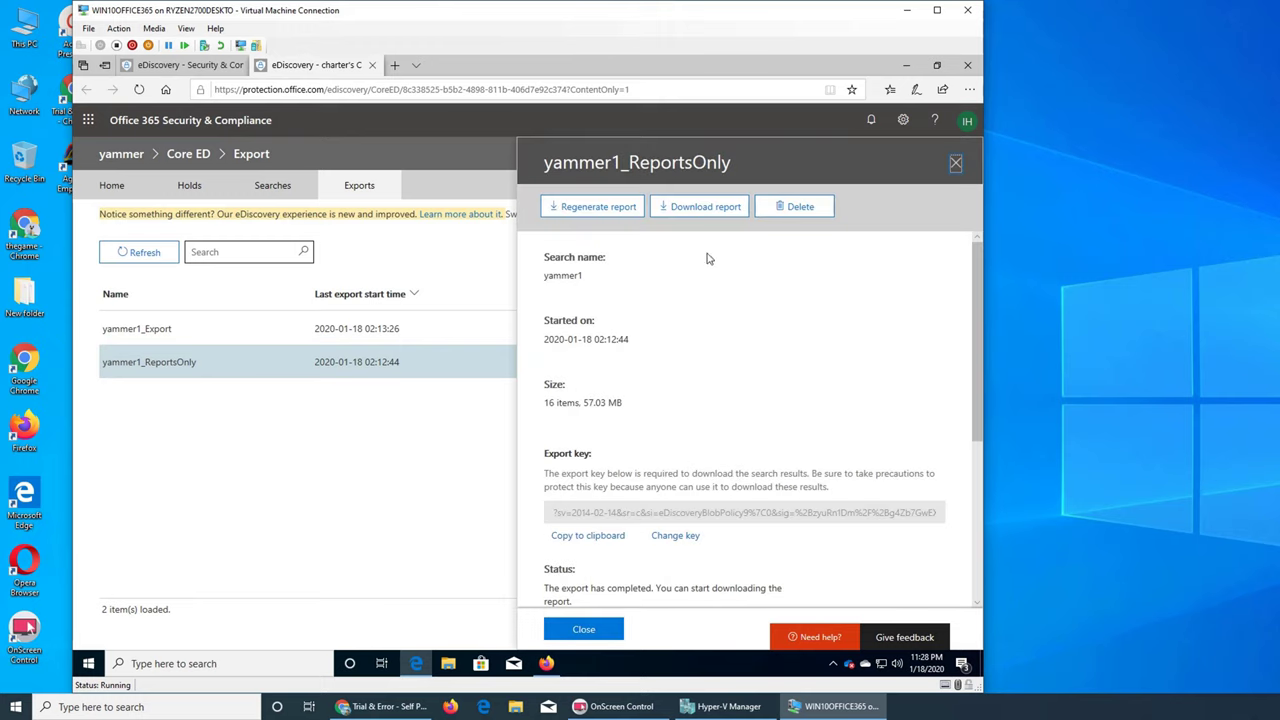
click(703, 216)
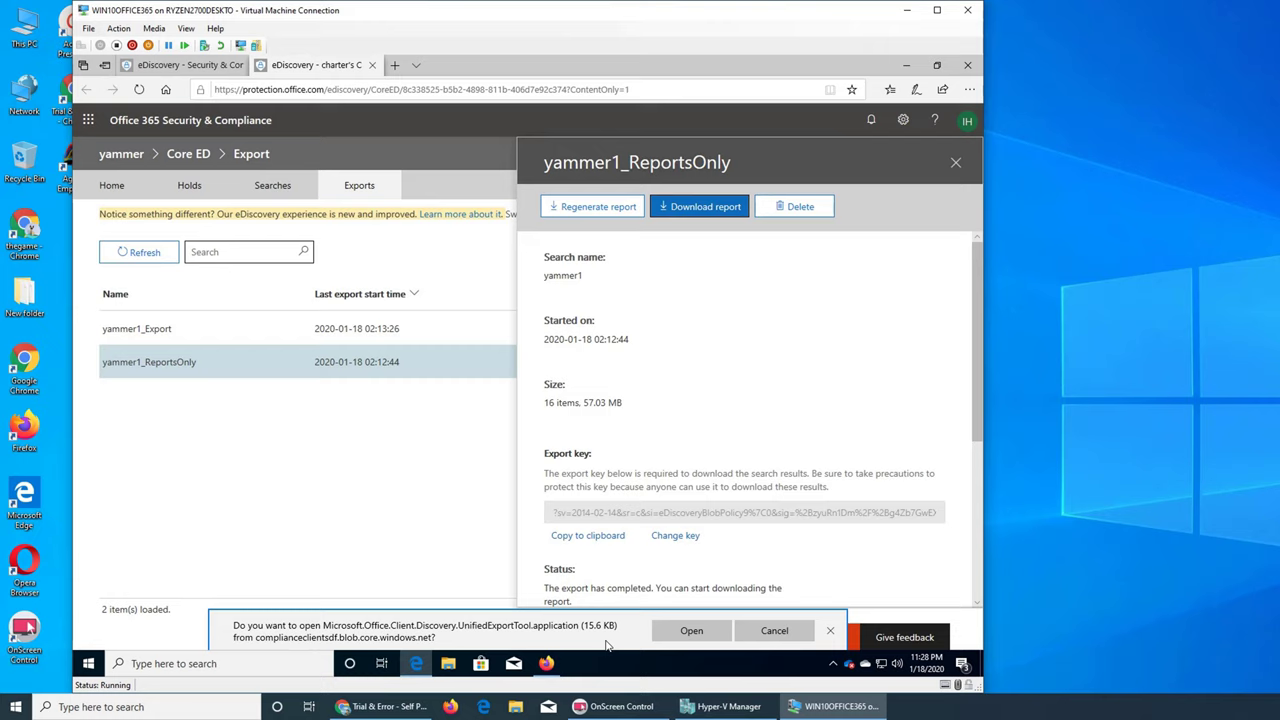
click(680, 631)
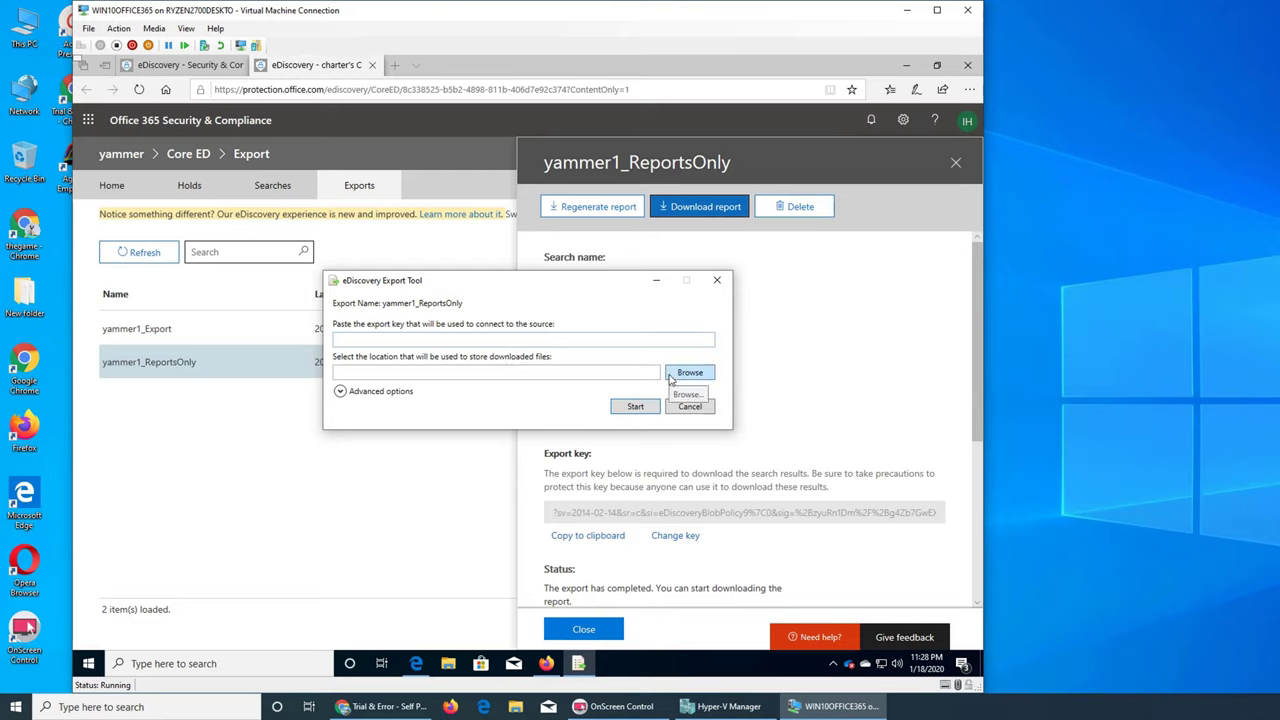
click(684, 407)
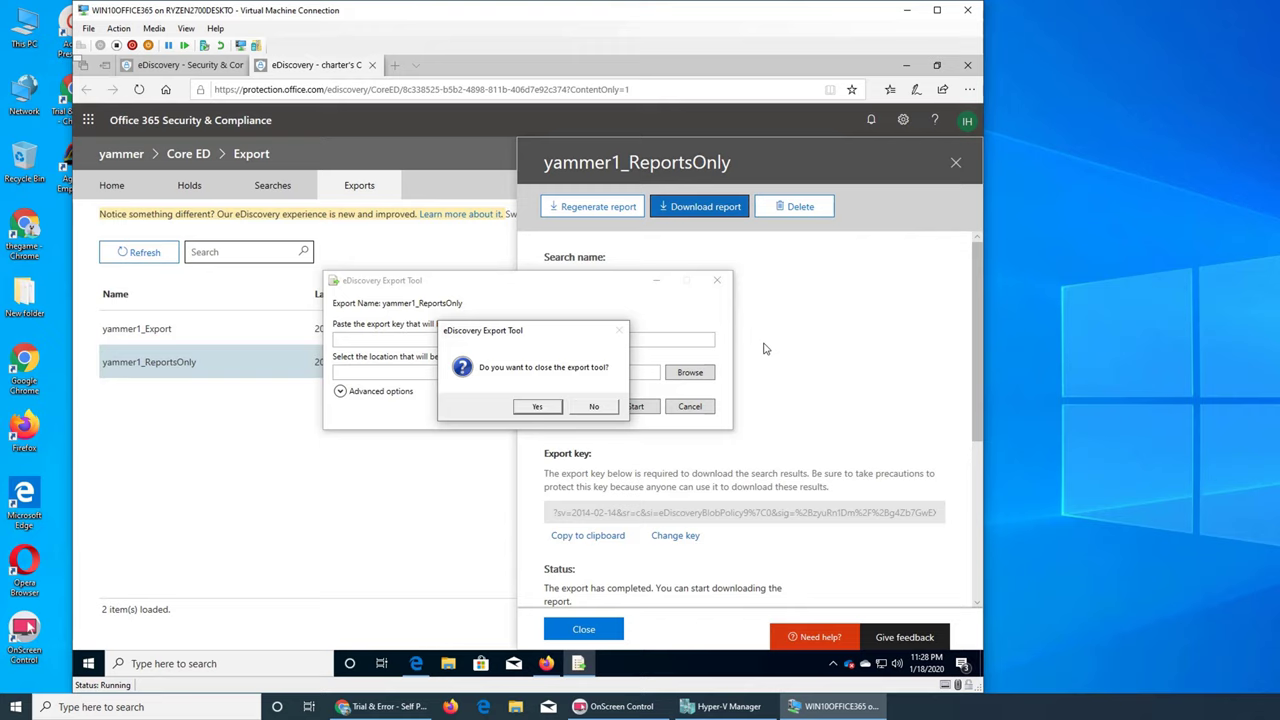
click(536, 408)
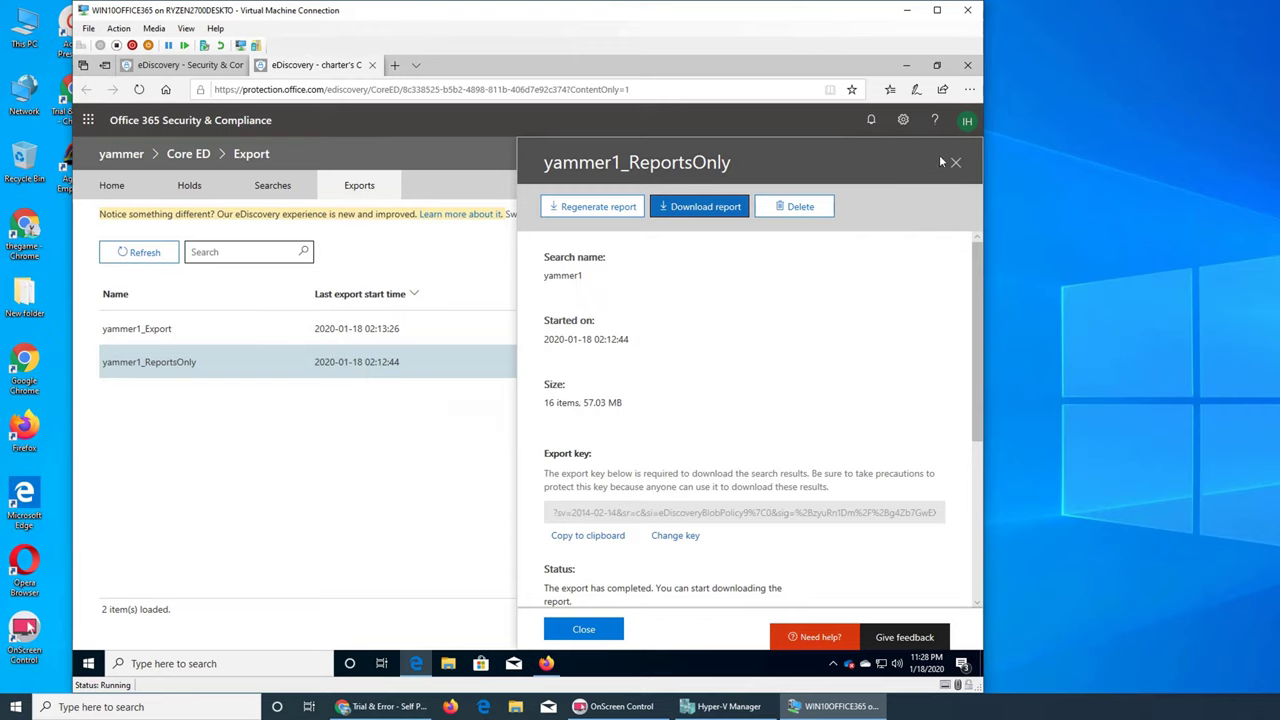